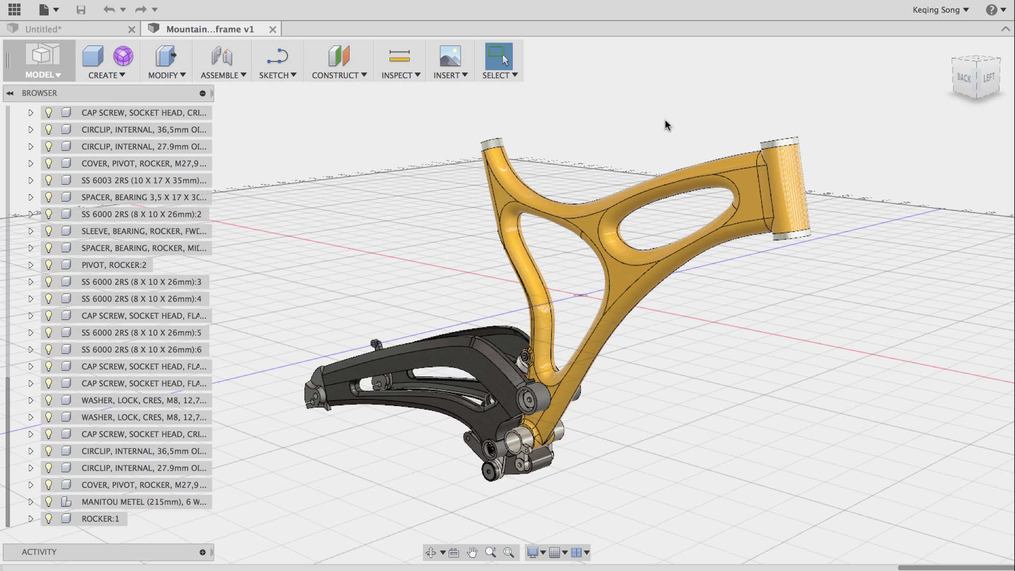
# - Orbit the bike frame, then show the Data Panel listing Bike Seat Design and Mountain bike frame
pyautogui.keyDown('shift'); pyautogui.moveTo(668, 125); pyautogui.dragTo(709, 125, button='middle'); pyautogui.keyUp('shift')
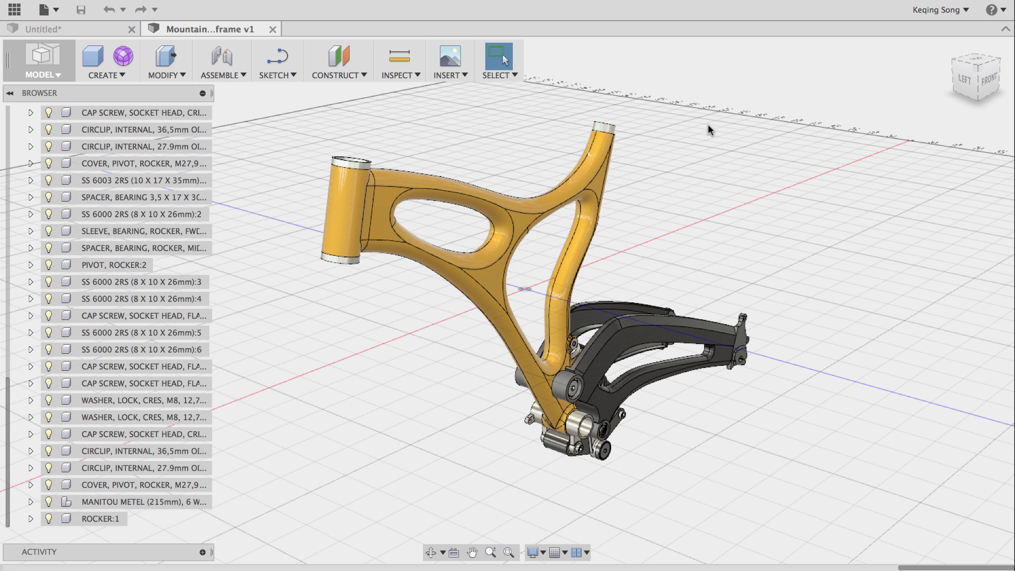
pyautogui.keyDown('shift'); pyautogui.moveTo(713, 214); pyautogui.dragTo(769, 221, button='middle'); pyautogui.keyUp('shift')
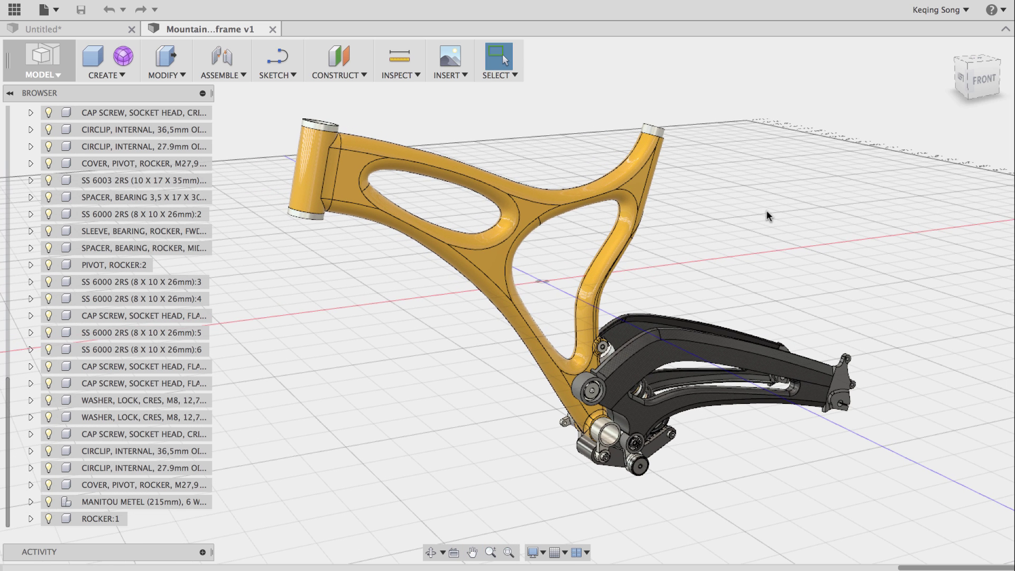
pyautogui.click(14, 15)
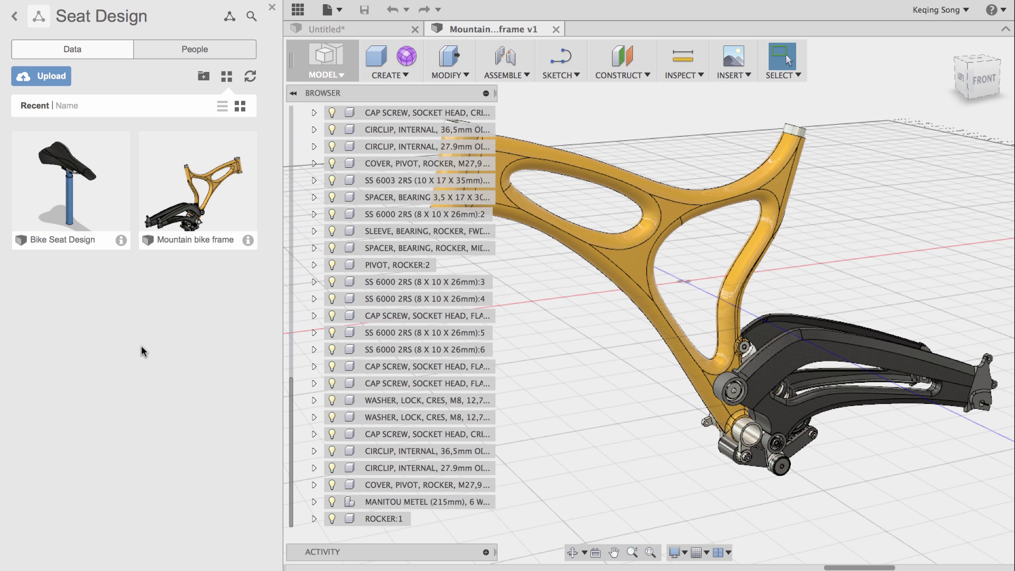
pyautogui.scroll(-4, 549, 378)
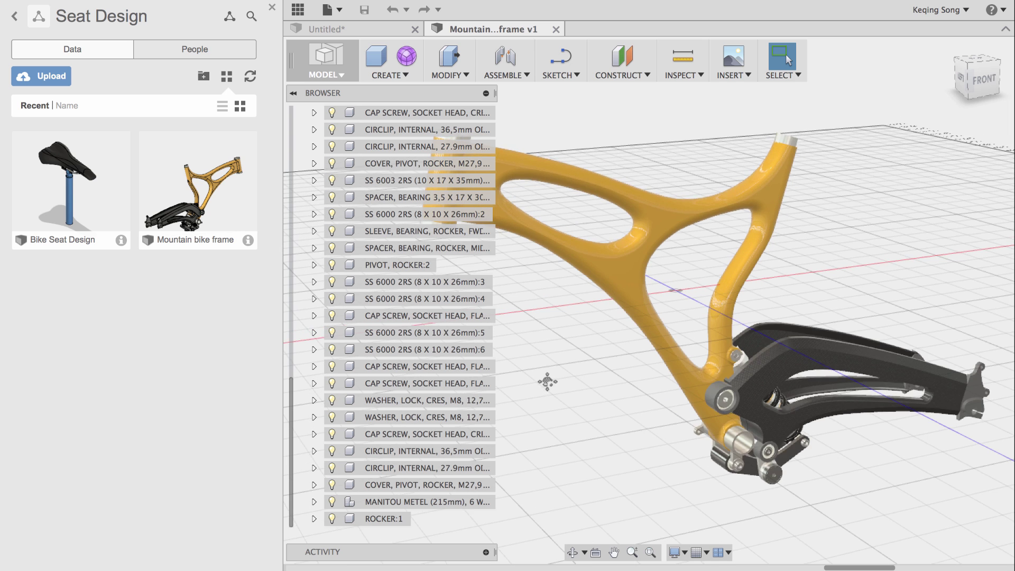
pyautogui.scroll(3, 560, 370)
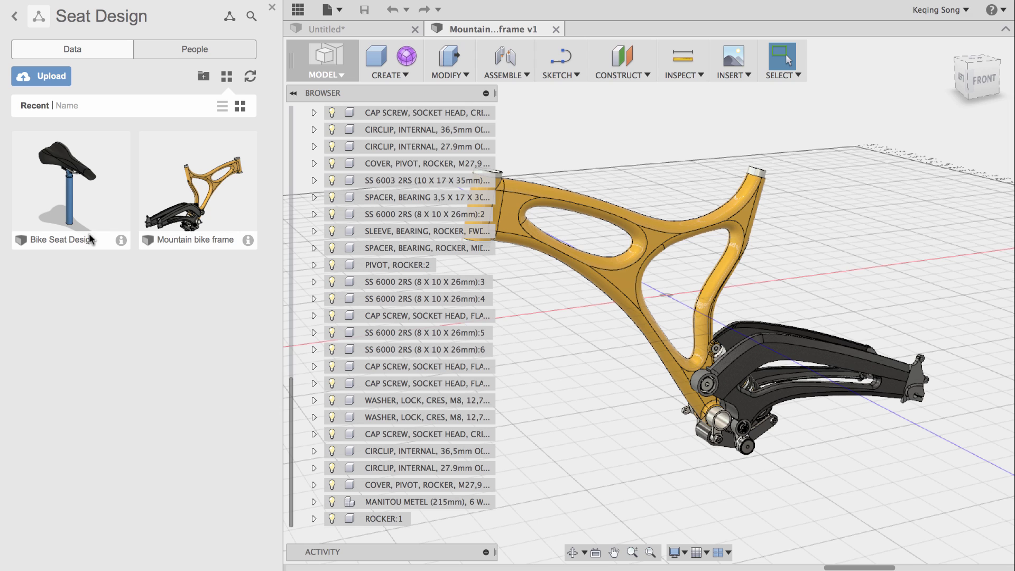
# - Insert Bike Seat Design into the frame assembly, tilted about 5° above the seat tube
pyautogui.rightClick(68, 194)
pyautogui.click(92, 212)
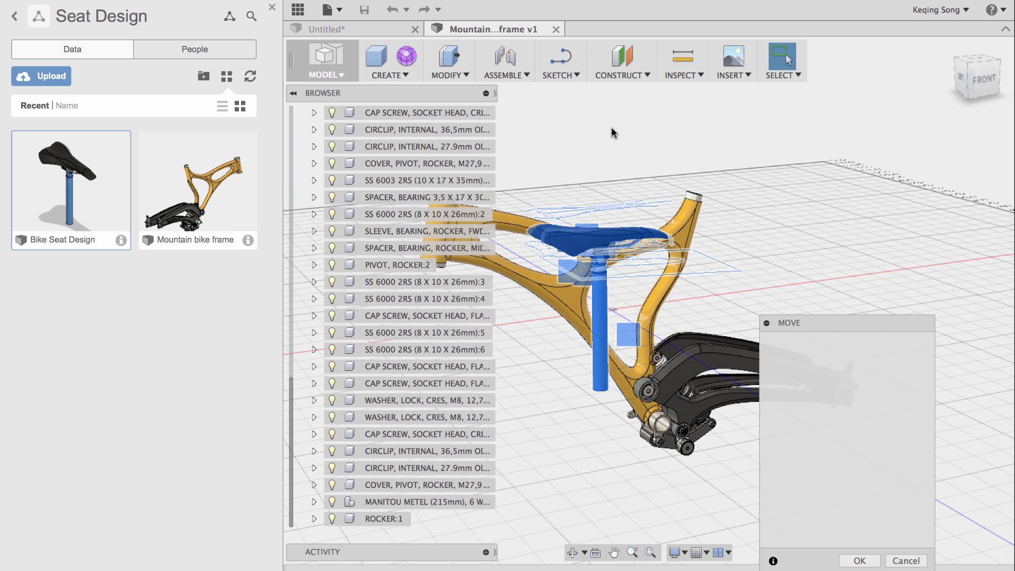
pyautogui.moveTo(624, 130); pyautogui.dragTo(749, 156, button='middle')
pyautogui.scroll(5, 695, 145)
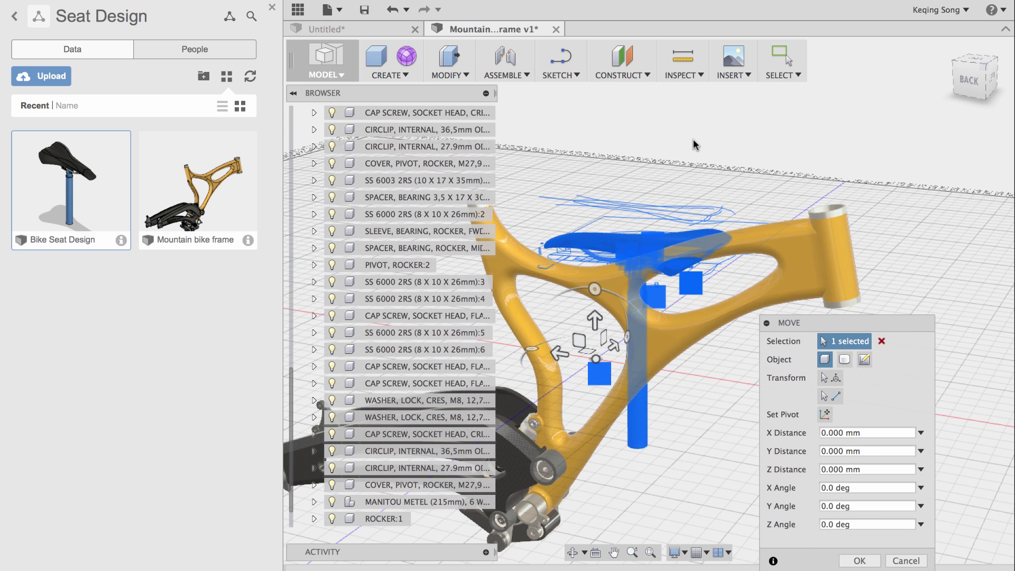
pyautogui.moveTo(531, 349); pyautogui.dragTo(662, 371)
pyautogui.click(860, 560)
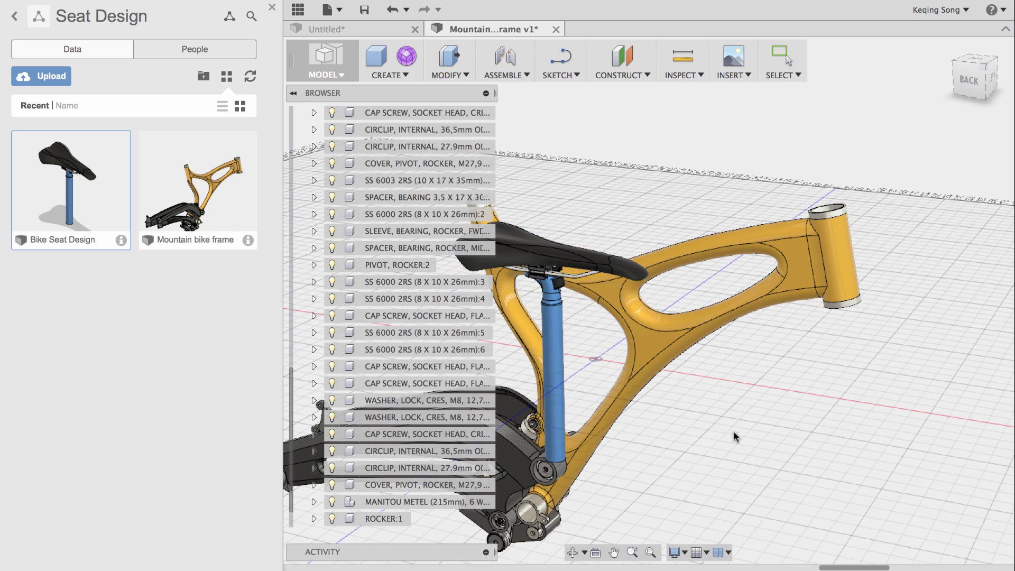
pyautogui.keyDown('shift'); pyautogui.moveTo(734, 437); pyautogui.dragTo(675, 255, button='middle'); pyautogui.keyUp('shift')
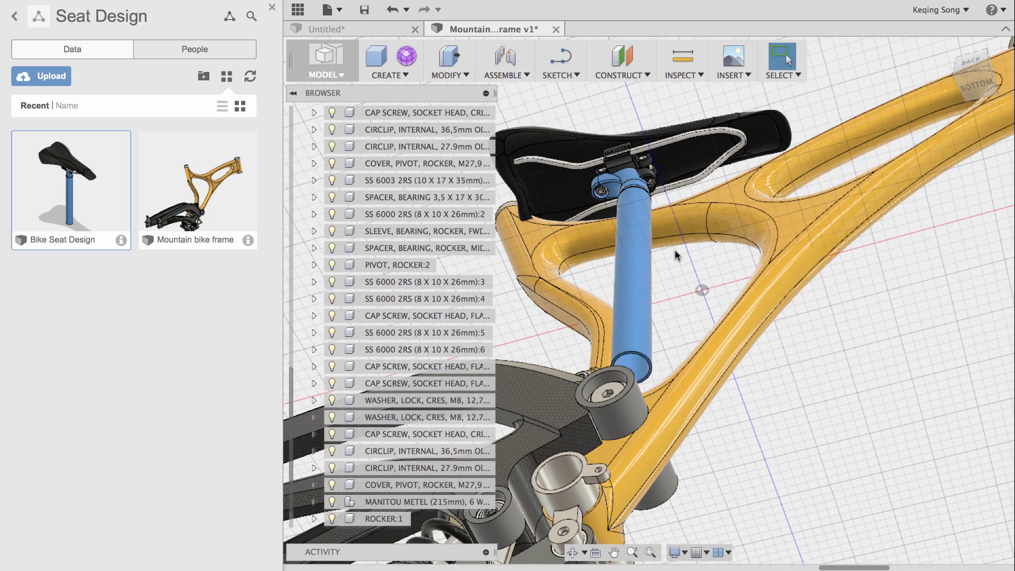
# - Create a joint linking the seat post's snap point to the top of the frame's seat tube
pyautogui.click(507, 75)
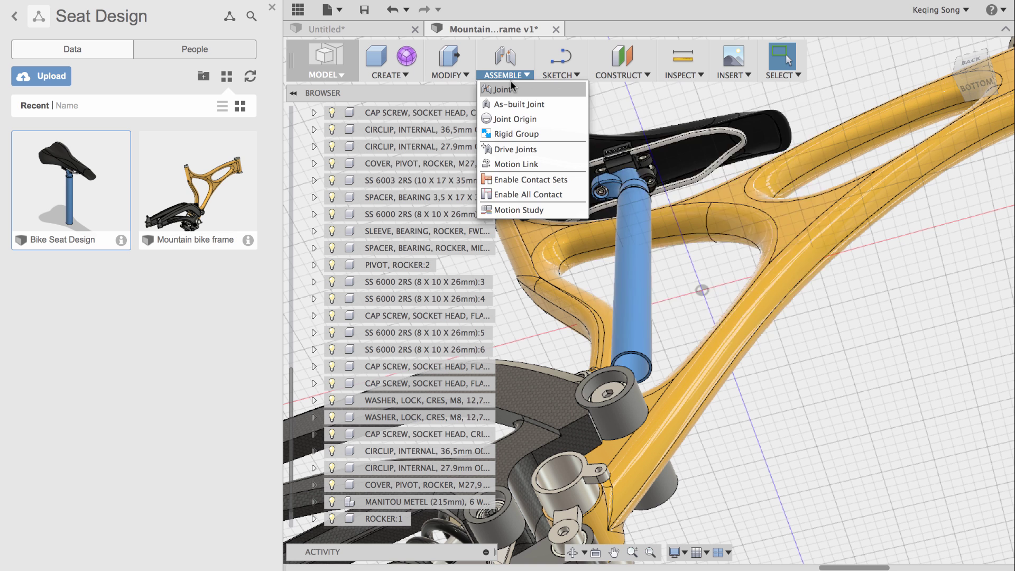
pyautogui.click(503, 88)
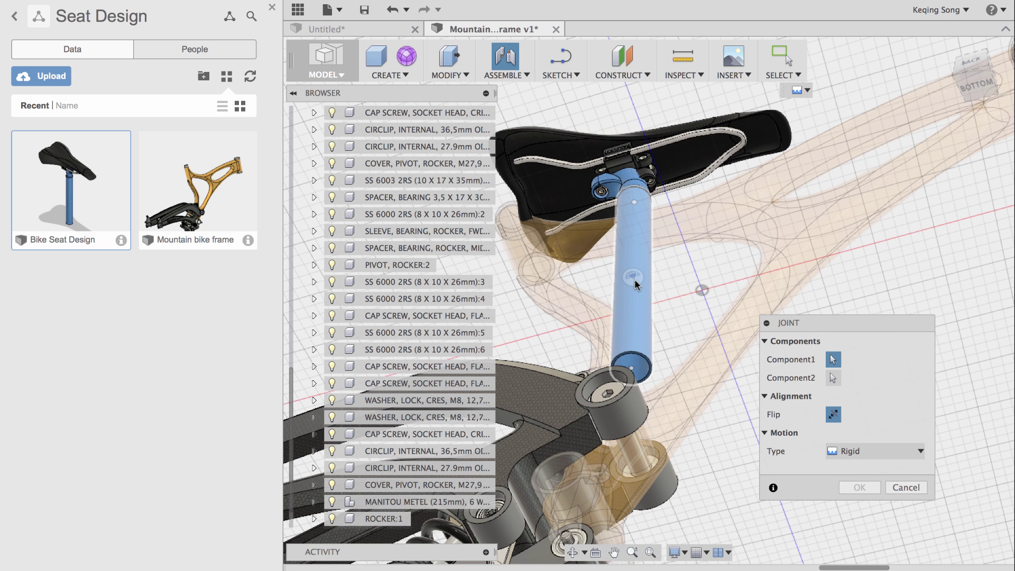
pyautogui.click(635, 279)
pyautogui.click(664, 289)
pyautogui.keyDown('shift'); pyautogui.moveTo(638, 284); pyautogui.dragTo(780, 161, button='middle'); pyautogui.keyUp('shift')
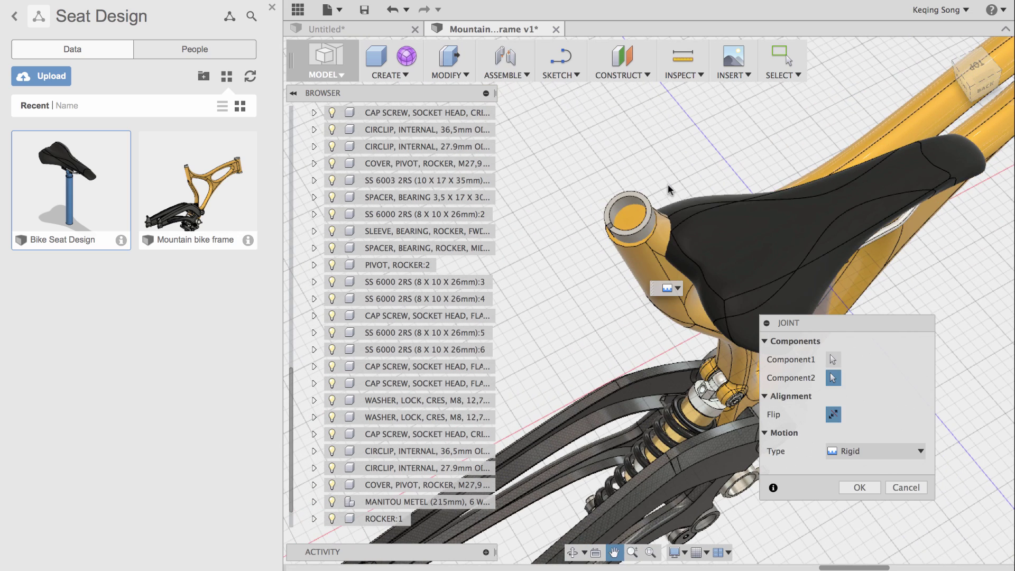
pyautogui.click(617, 235)
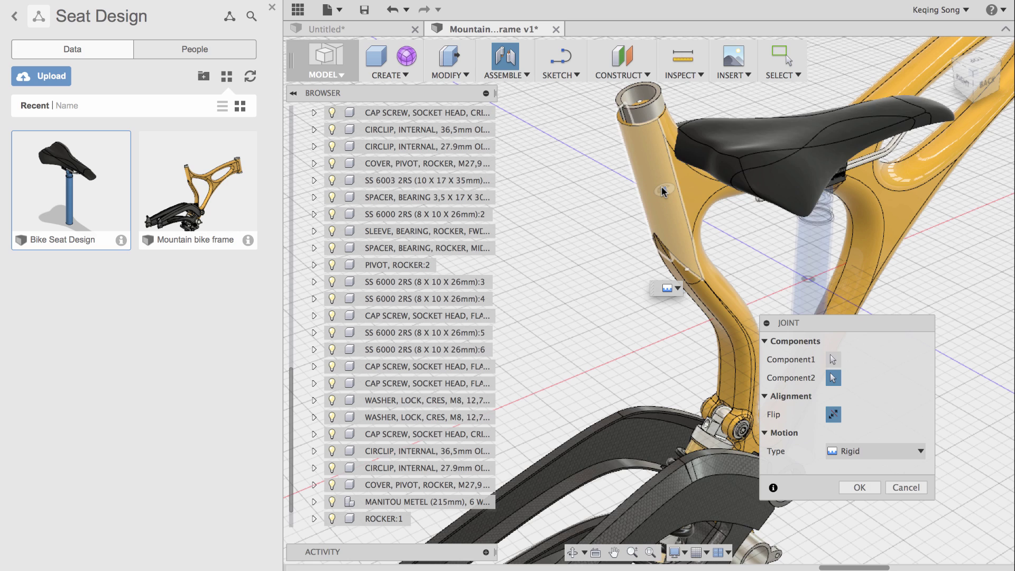
pyautogui.click(662, 186)
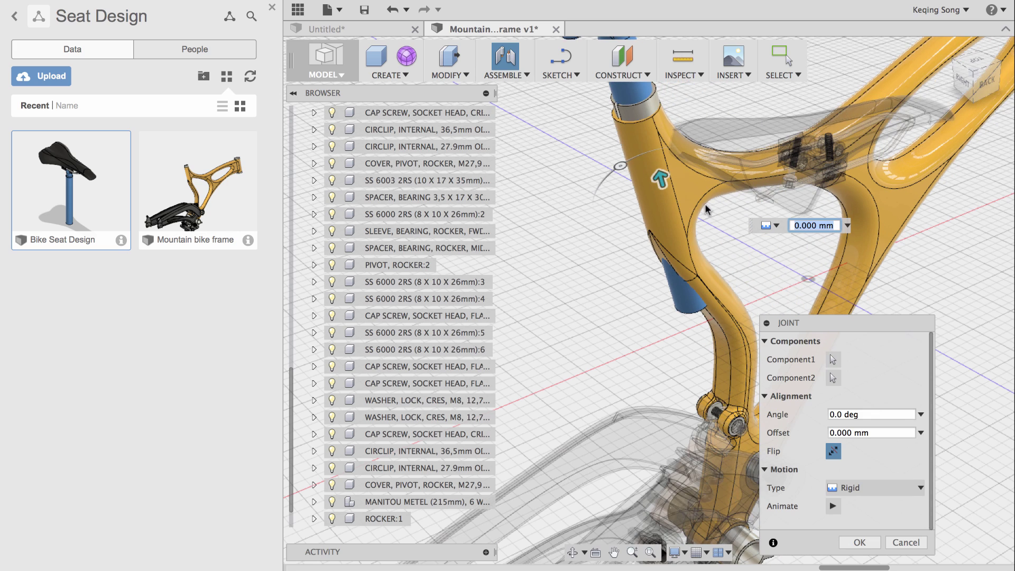
pyautogui.click(859, 542)
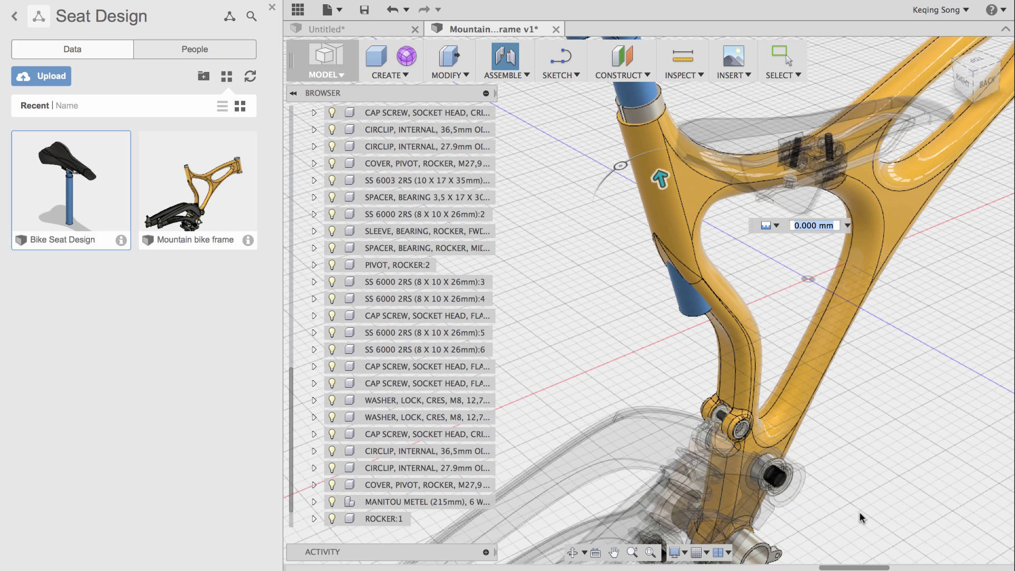
pyautogui.scroll(-5, 884, 438)
pyautogui.keyDown('shift'); pyautogui.moveTo(885, 441); pyautogui.dragTo(695, 240, button='middle'); pyautogui.keyUp('shift')
# - Post a design comment asking a teammate to fix the seat post and change the seat's materials
pyautogui.scroll(-5, 716, 231)
pyautogui.moveTo(517, 316); pyautogui.dragTo(535, 313, button='middle')
pyautogui.keyDown('shift'); pyautogui.moveTo(714, 196); pyautogui.dragTo(693, 192, button='middle'); pyautogui.keyUp('shift')
pyautogui.click(485, 552)
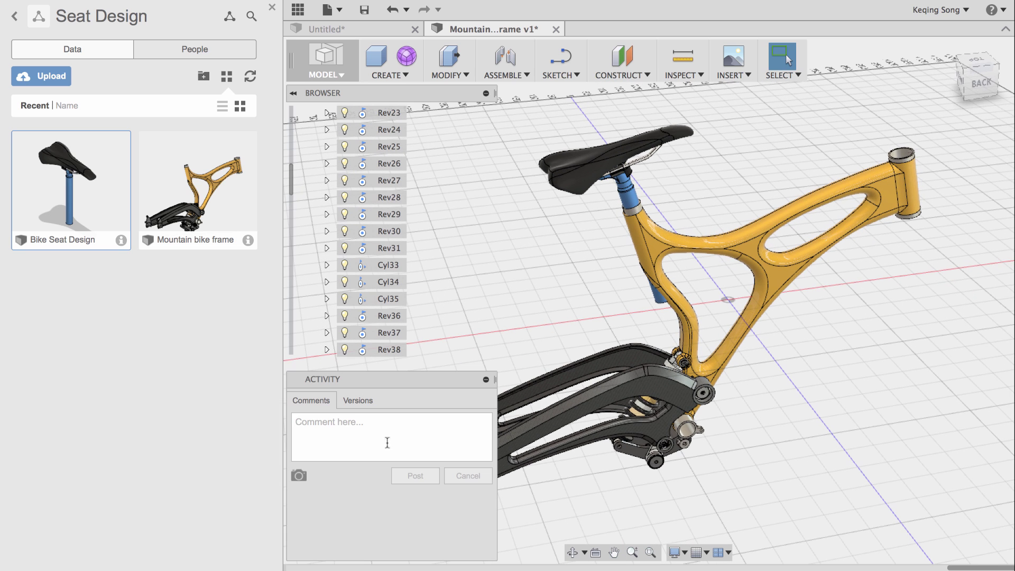
pyautogui.click(385, 441)
pyautogui.write('Hey Mike, can you fix the seat post and change the materials on the bi')
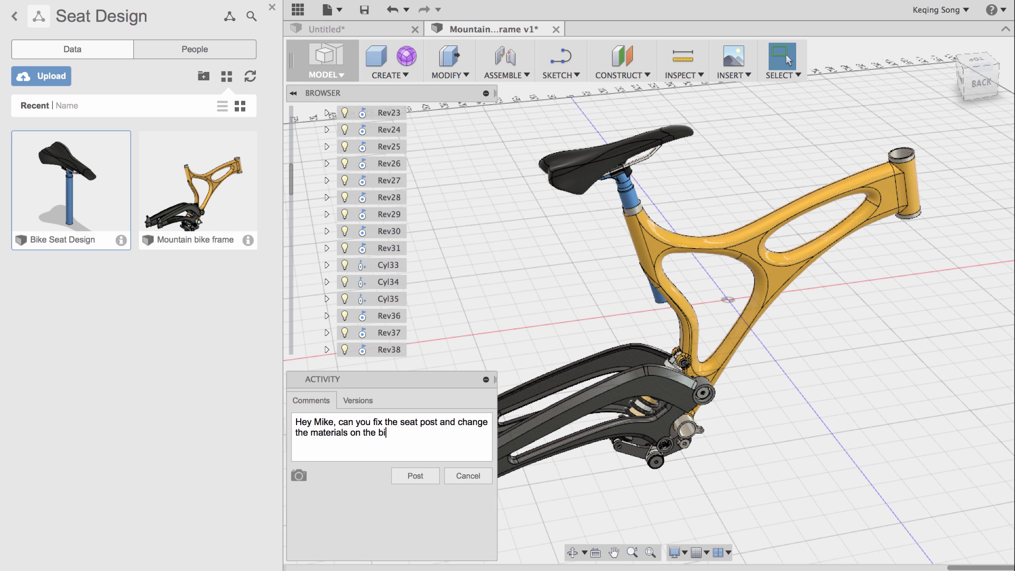
pyautogui.write('ke seat?')
pyautogui.click(414, 476)
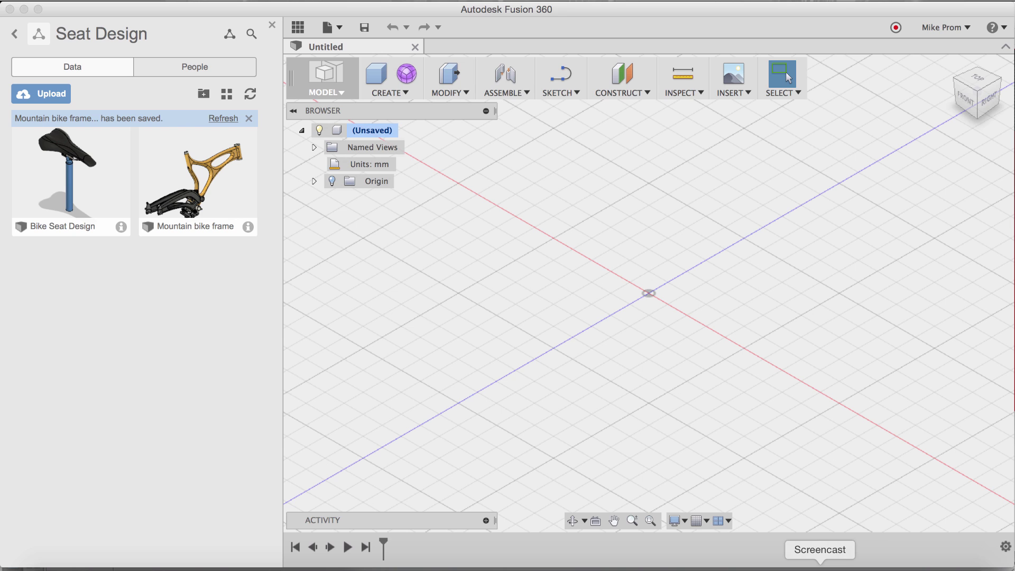
# - Open Mountain bike frame v2 from the Data Panel
pyautogui.rightClick(234, 193)
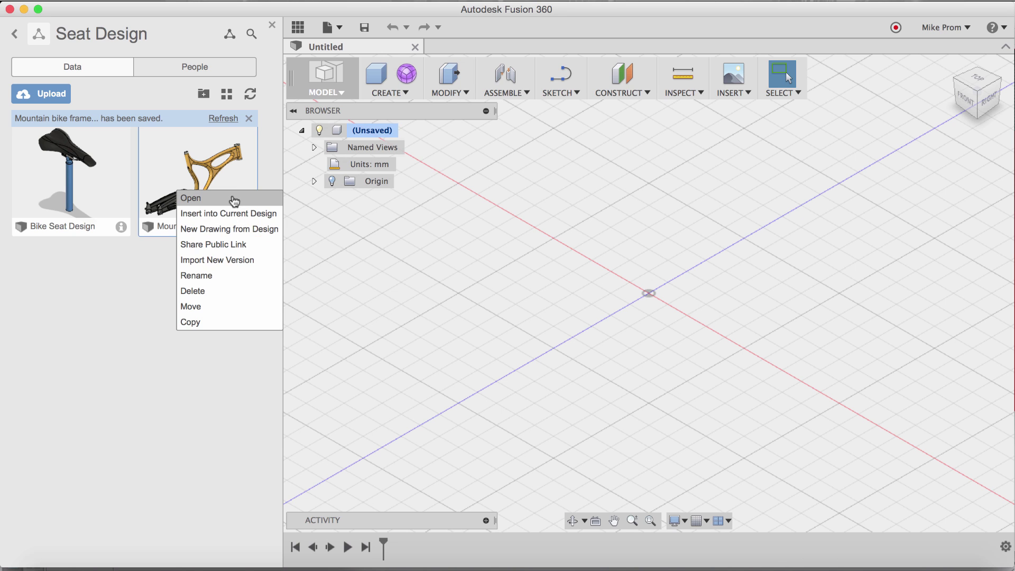
pyautogui.click(233, 198)
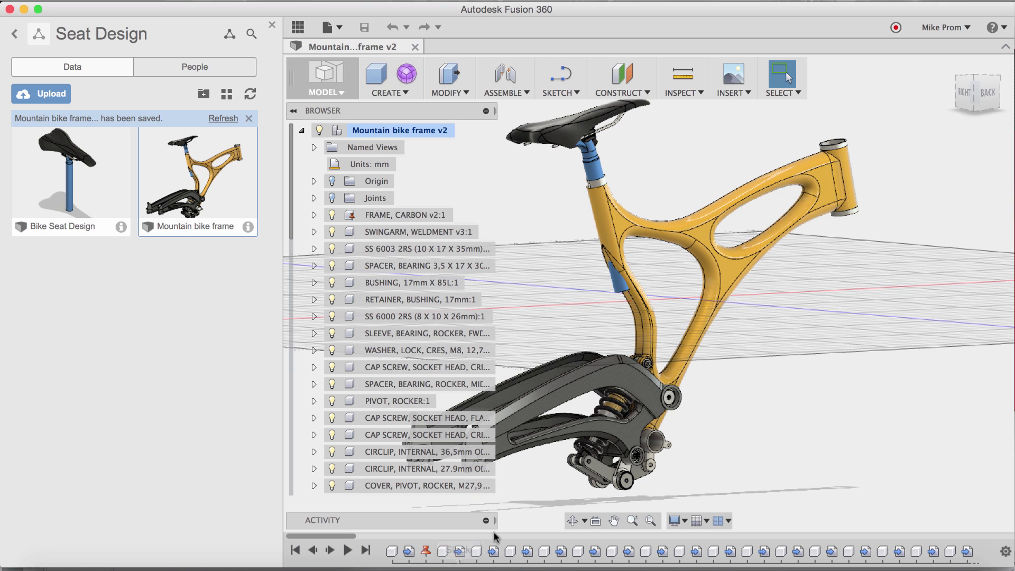
# - Open the Bike Seat Design v2:1 component from the assembly browser in its own tab
pyautogui.click(486, 521)
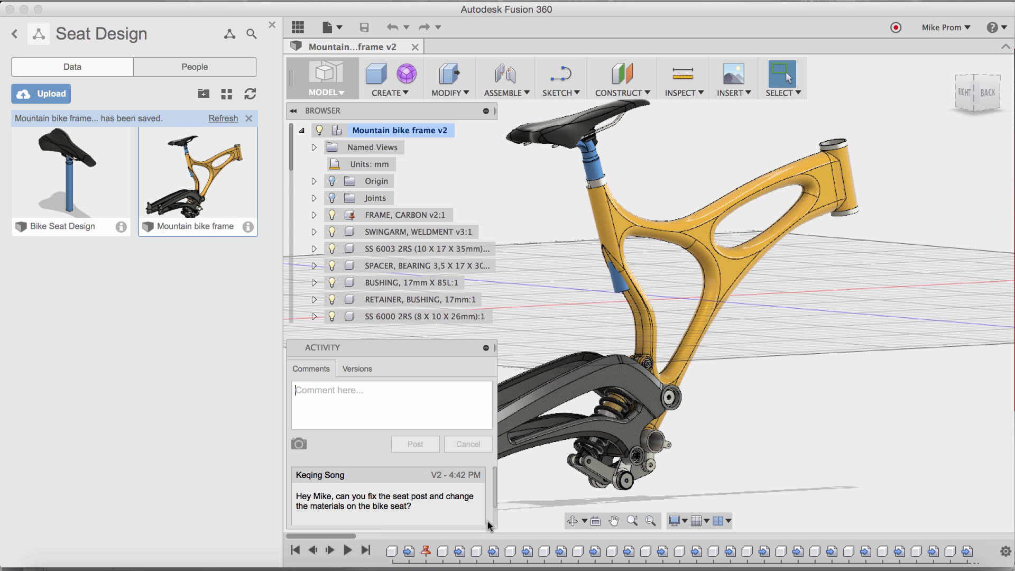
pyautogui.click(486, 348)
pyautogui.scroll(-1, 437, 312)
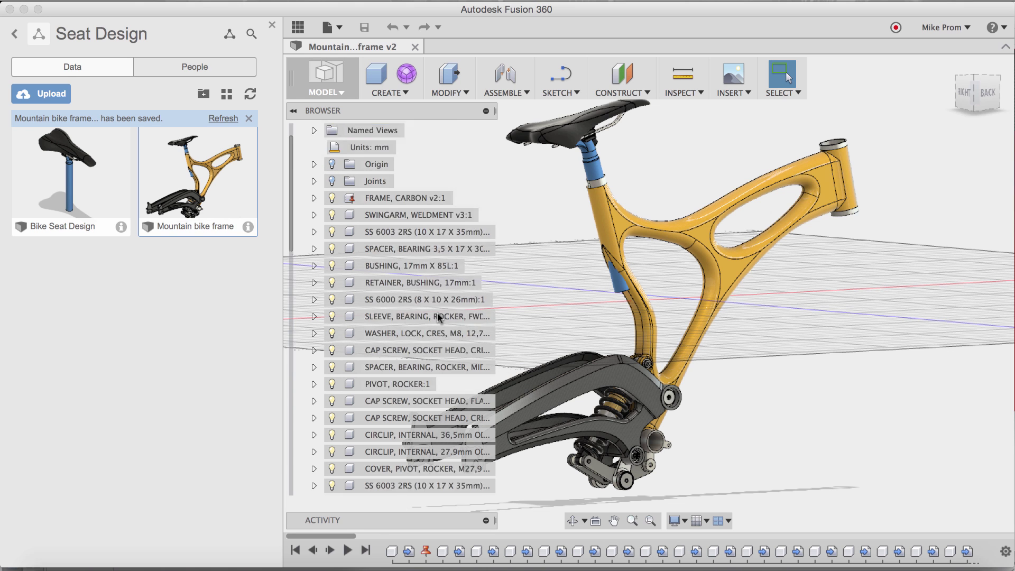
pyautogui.scroll(-10, 436, 313)
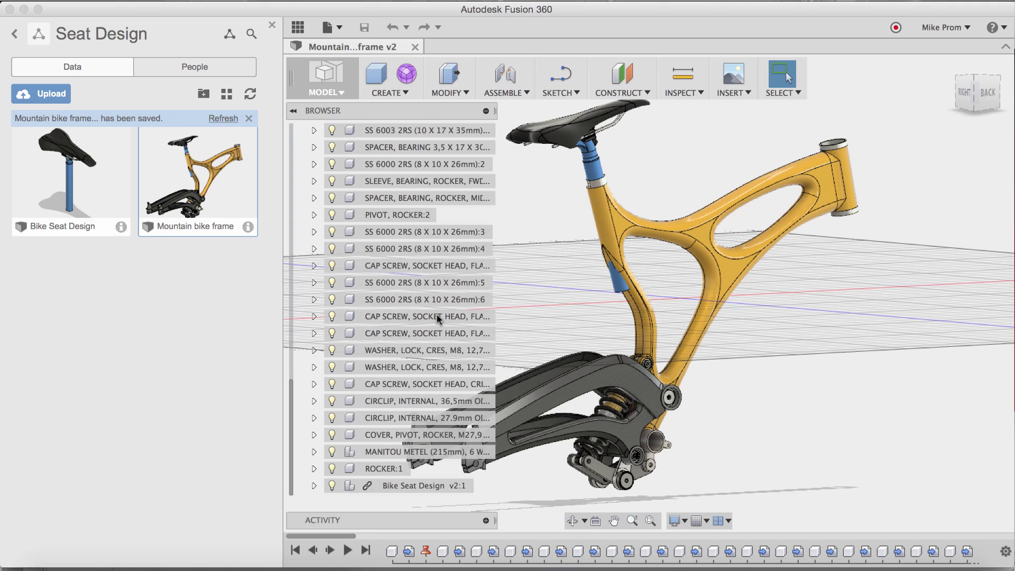
pyautogui.click(432, 487)
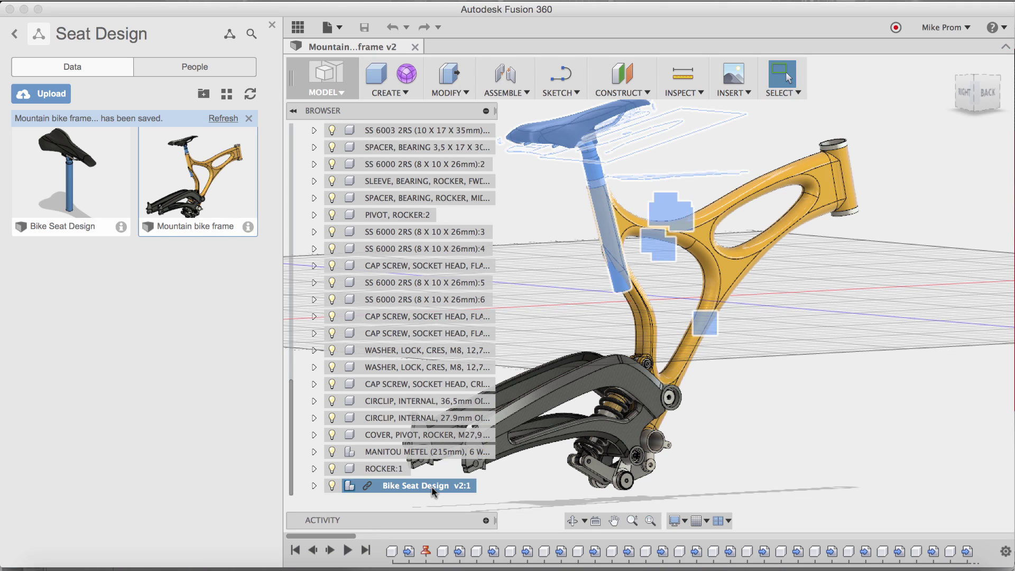
pyautogui.rightClick(431, 486)
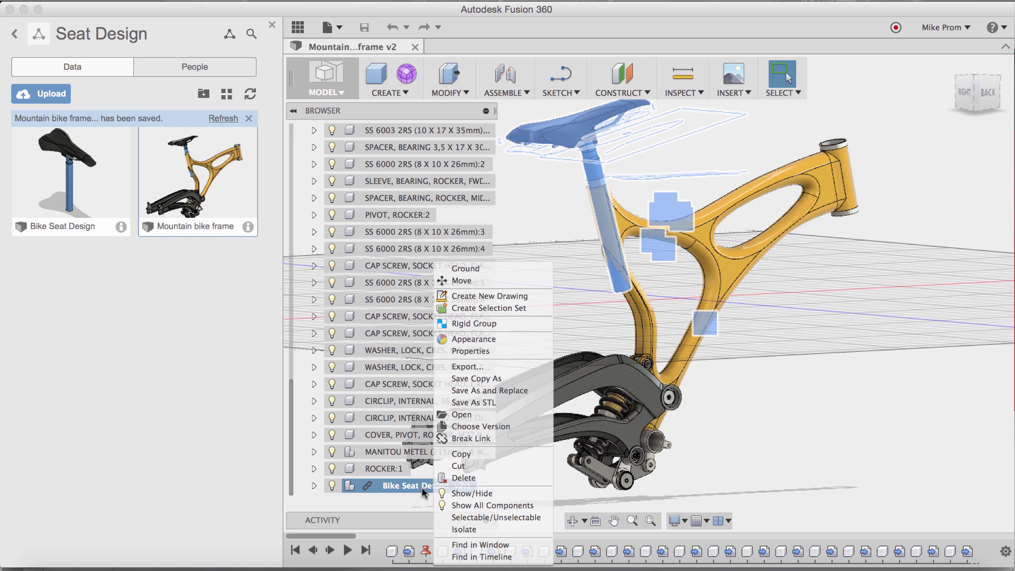
pyautogui.click(458, 414)
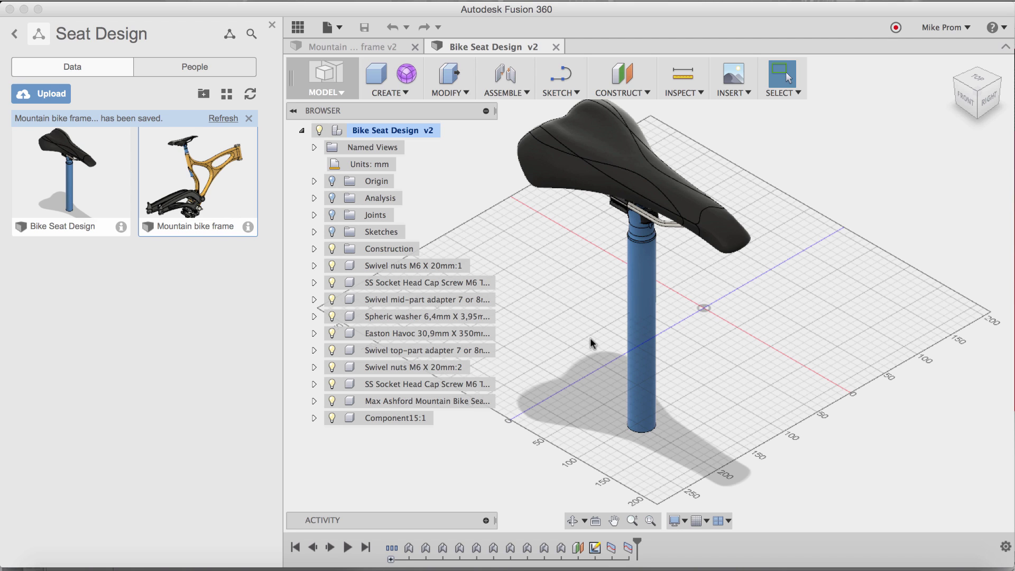
# - Press Pull the seat post's bottom end face by -75 mm to shorten the post
pyautogui.rightClick(696, 401)
pyautogui.click(737, 375)
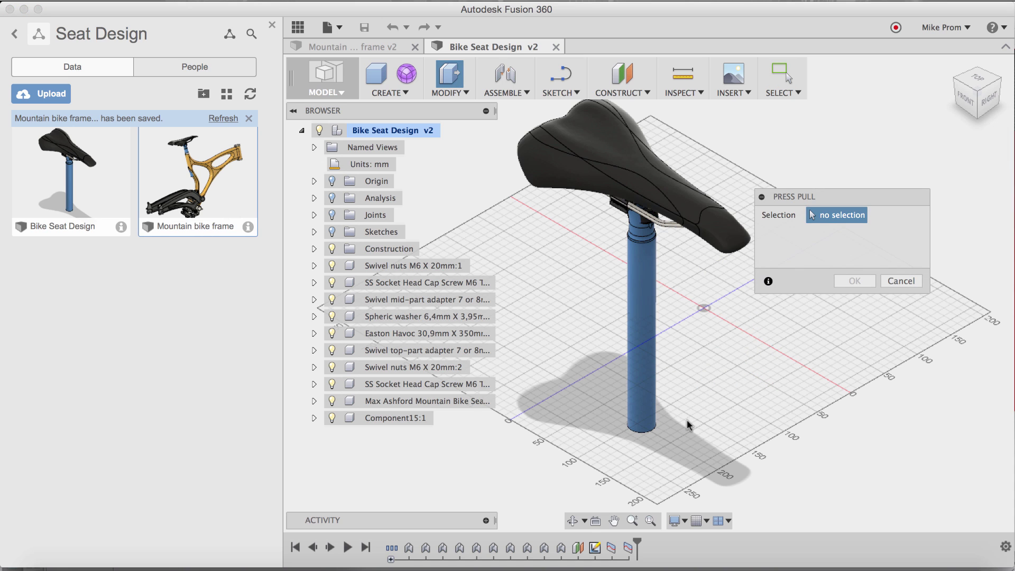
pyautogui.keyDown('shift'); pyautogui.moveTo(652, 409); pyautogui.dragTo(638, 443, button='middle'); pyautogui.keyUp('shift')
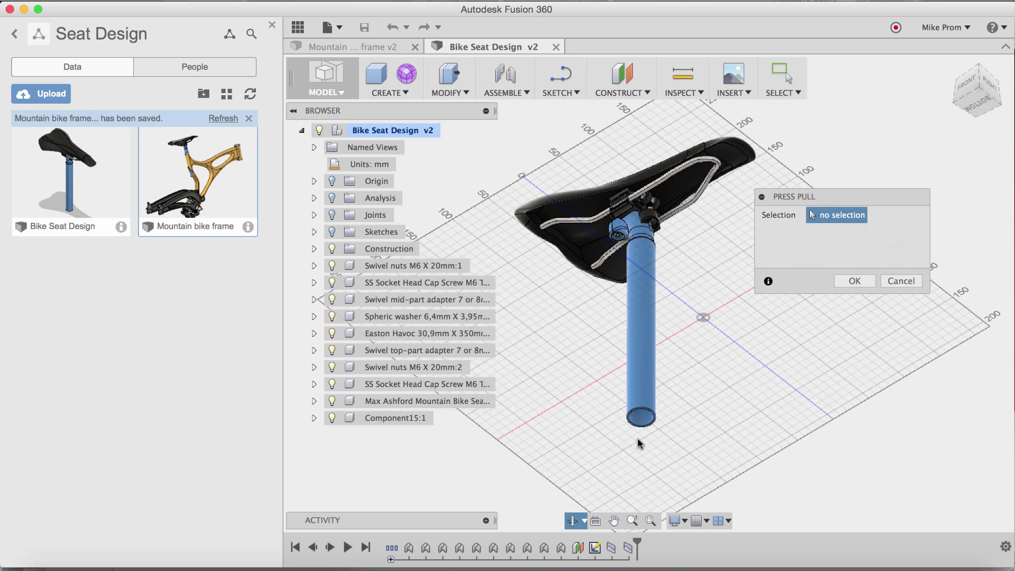
pyautogui.scroll(10, 640, 443)
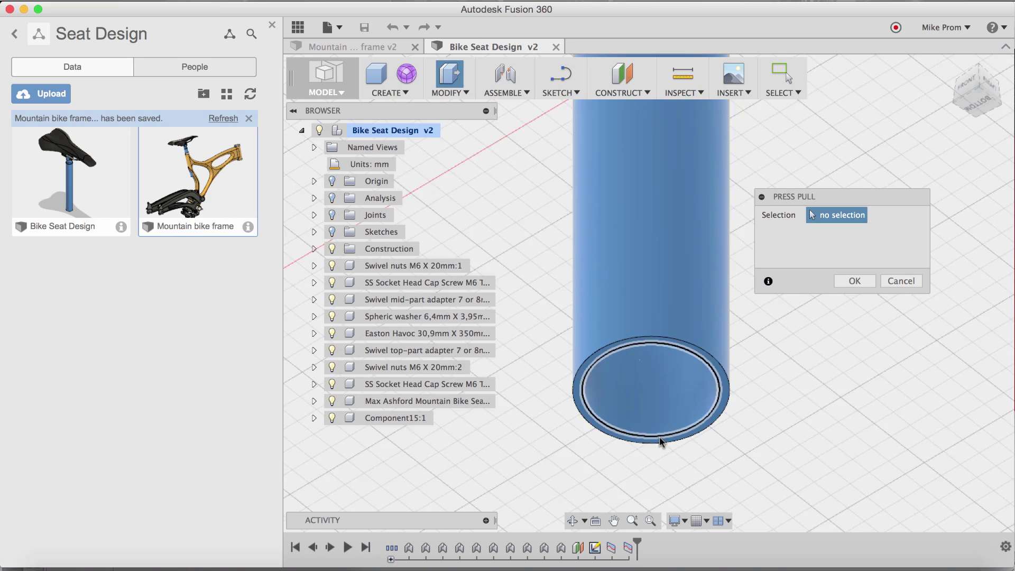
pyautogui.scroll(5, 661, 440)
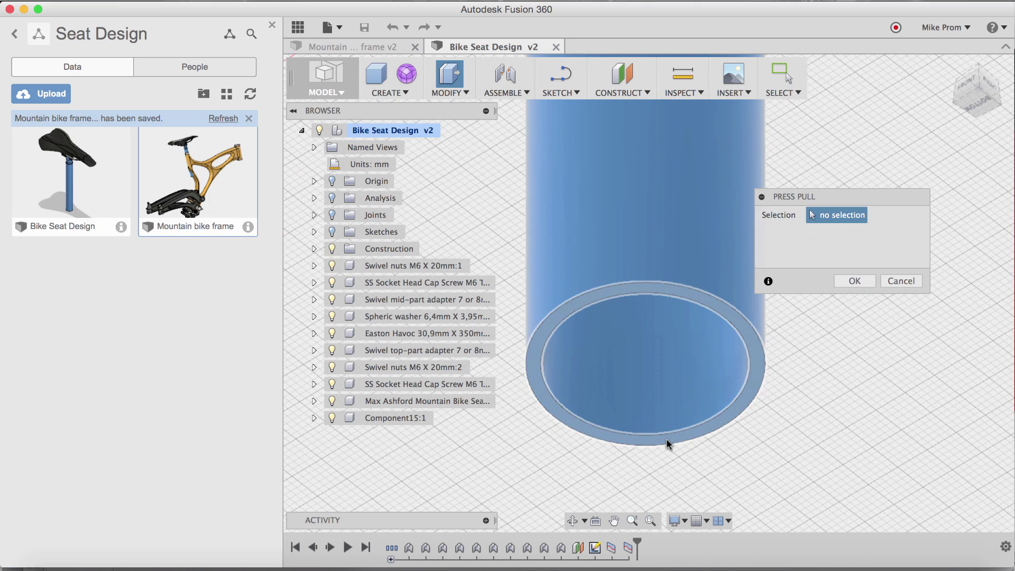
pyautogui.click(666, 439)
pyautogui.scroll(-6, 676, 411)
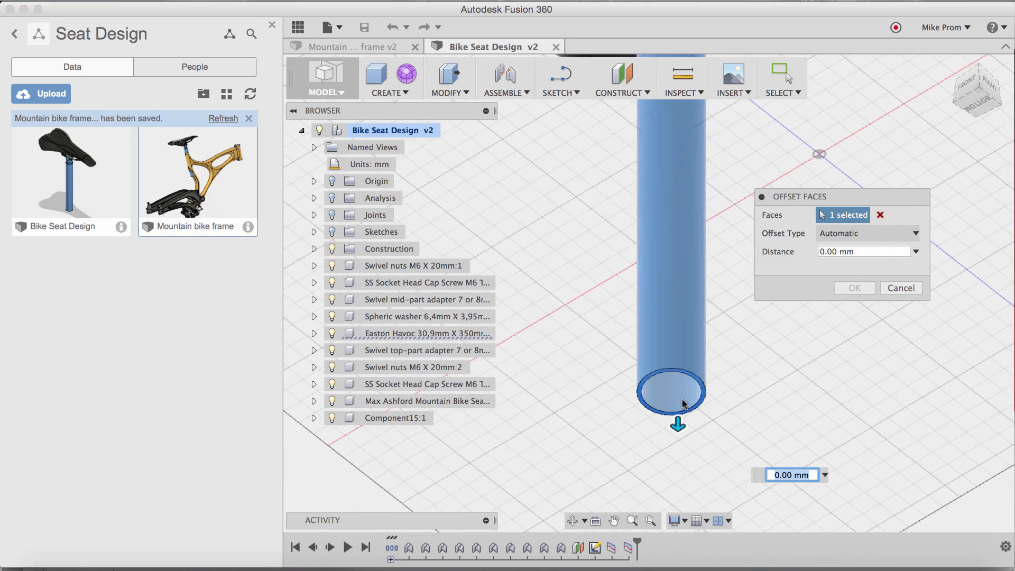
pyautogui.keyDown('shift'); pyautogui.moveTo(681, 399); pyautogui.dragTo(681, 427, button='middle'); pyautogui.keyUp('shift')
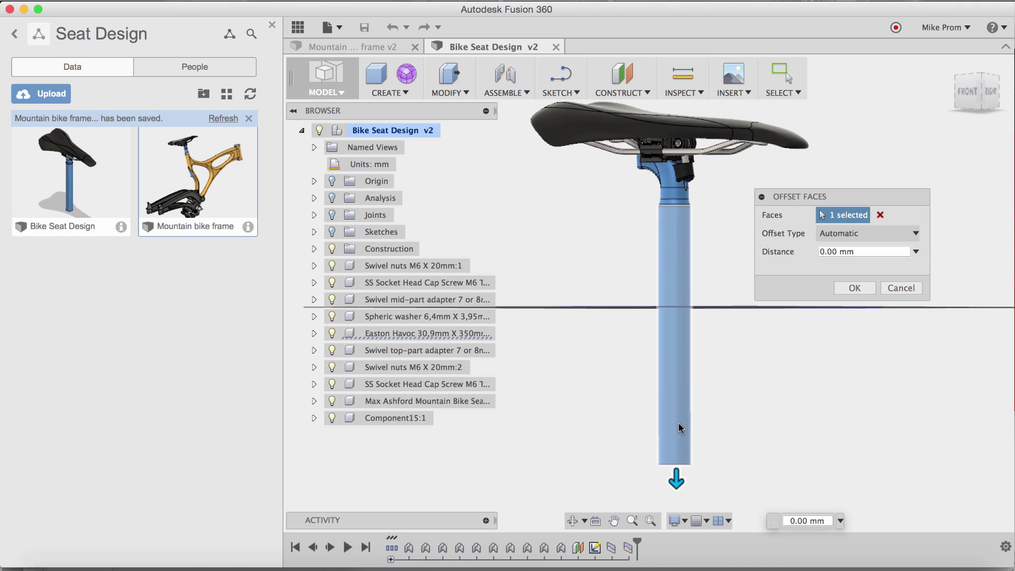
pyautogui.moveTo(677, 481); pyautogui.dragTo(677, 391)
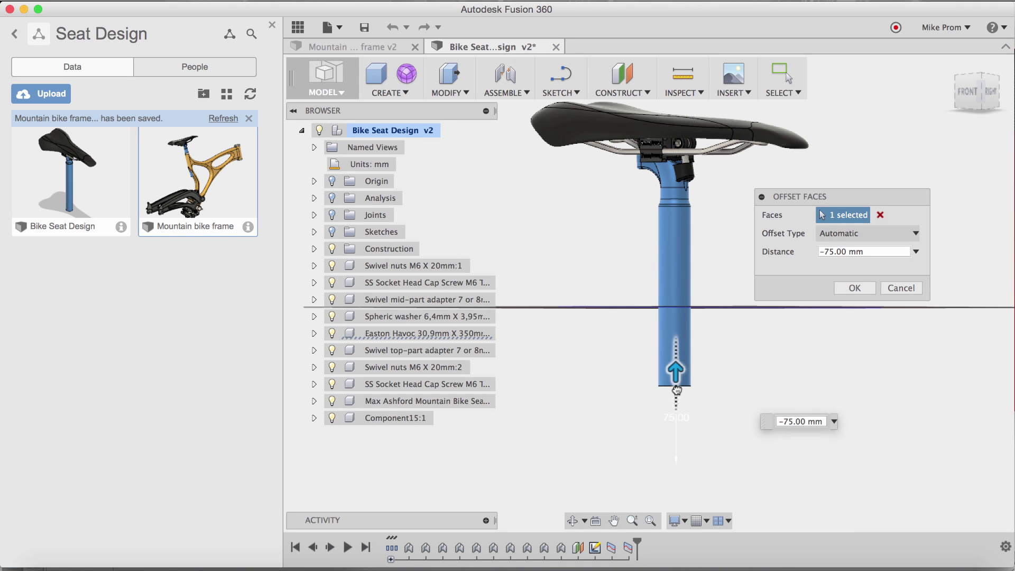
pyautogui.click(857, 298)
pyautogui.keyDown('shift'); pyautogui.moveTo(663, 290); pyautogui.dragTo(642, 311, button='middle'); pyautogui.keyUp('shift')
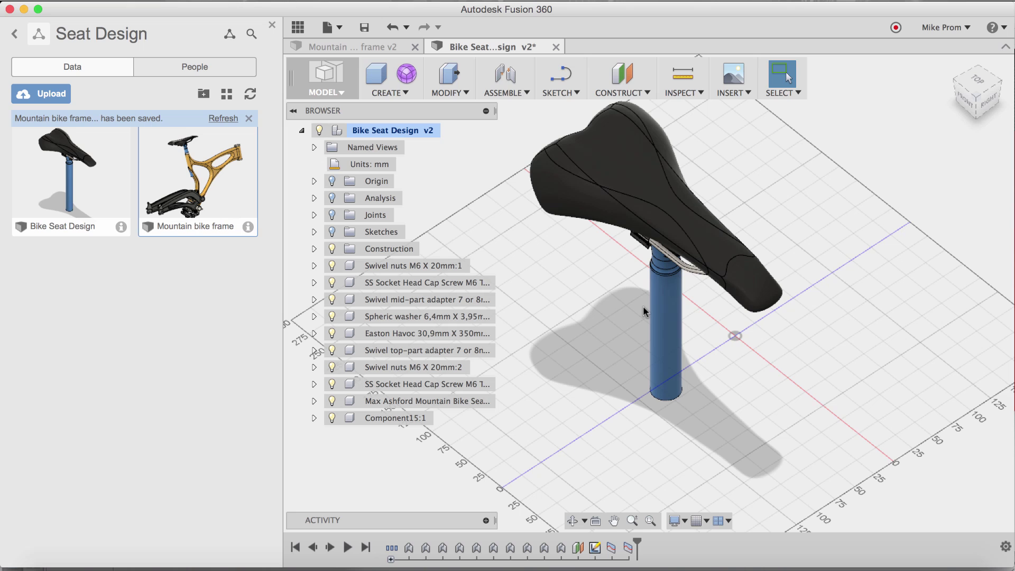
# - Apply Leather - Perforated (White) to the saddle's side panels, leaving black leather on top and nose
pyautogui.scroll(5, 626, 180)
pyautogui.scroll(-2, 666, 221)
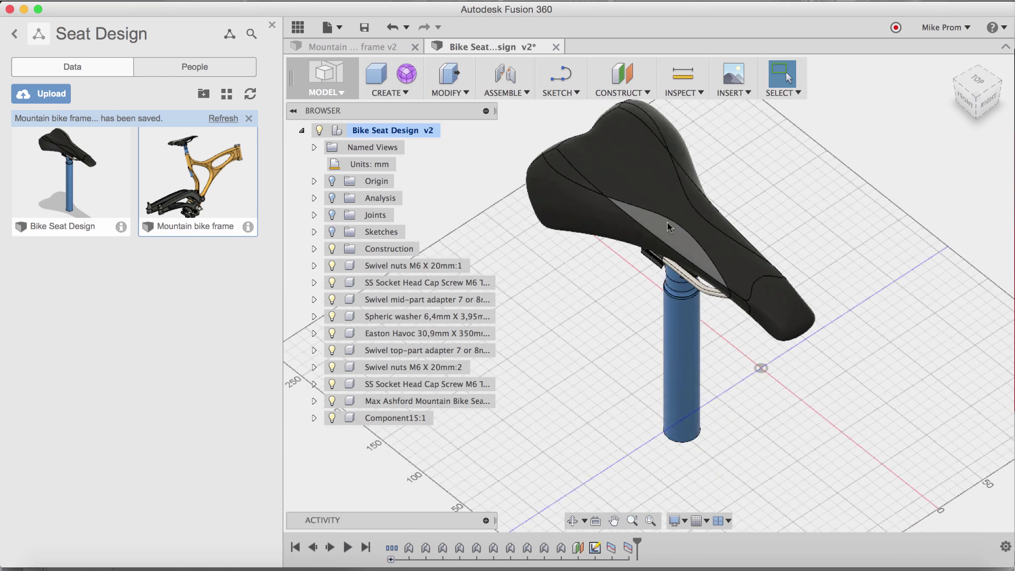
pyautogui.rightClick(786, 165)
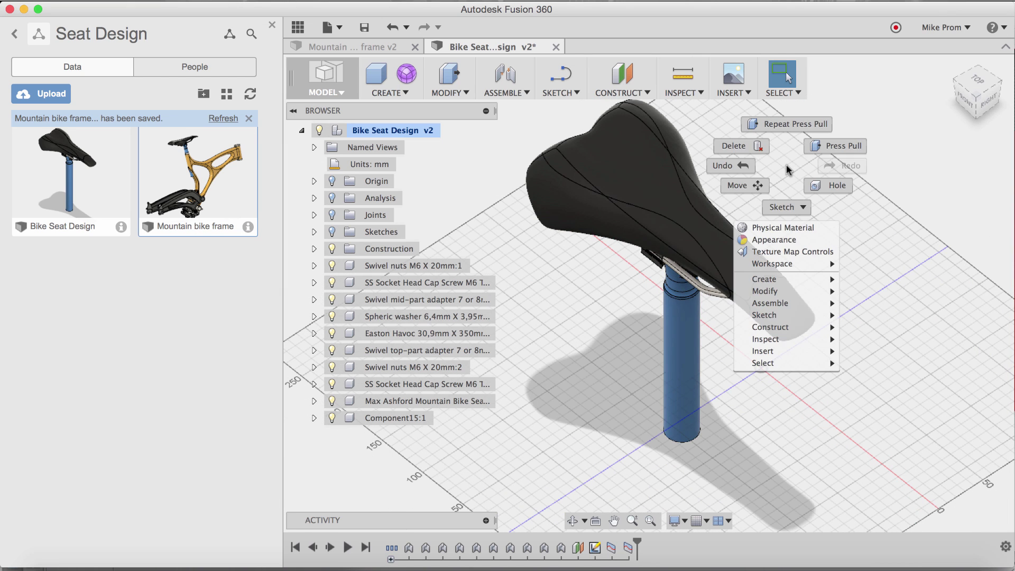
pyautogui.click(779, 239)
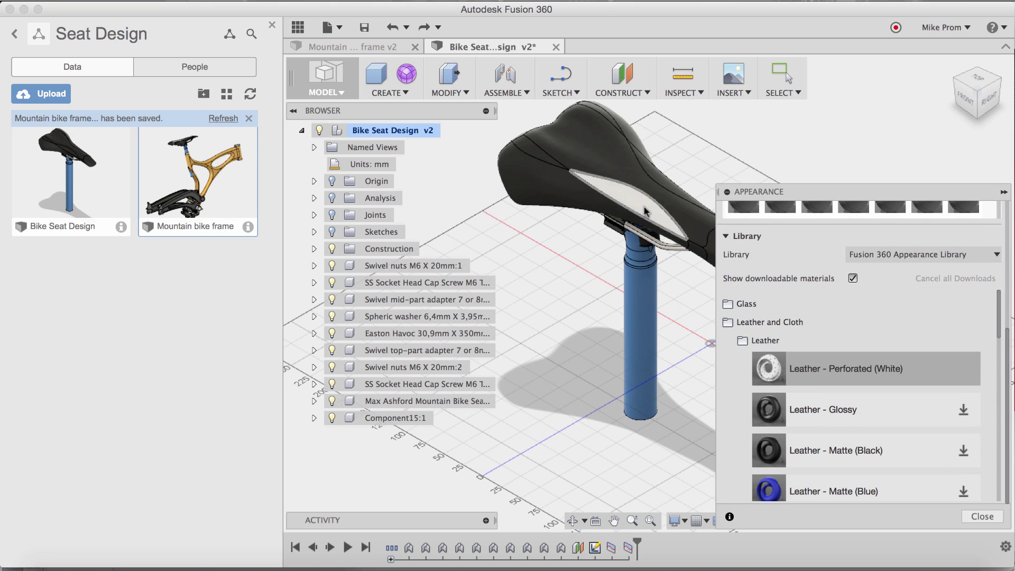
pyautogui.keyDown('shift'); pyautogui.moveTo(645, 211); pyautogui.dragTo(464, 352, button='middle'); pyautogui.keyUp('shift')
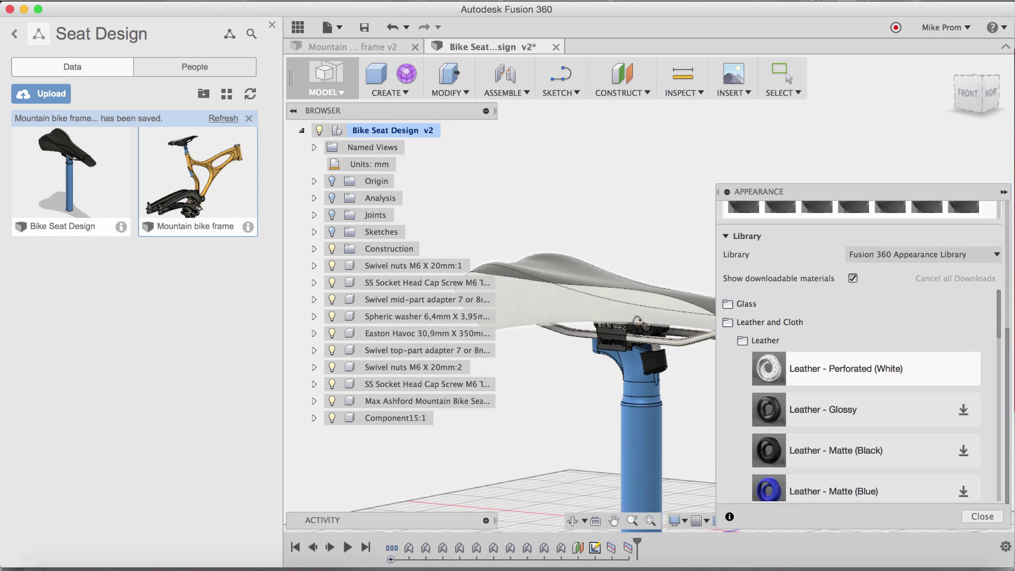
pyautogui.click(981, 518)
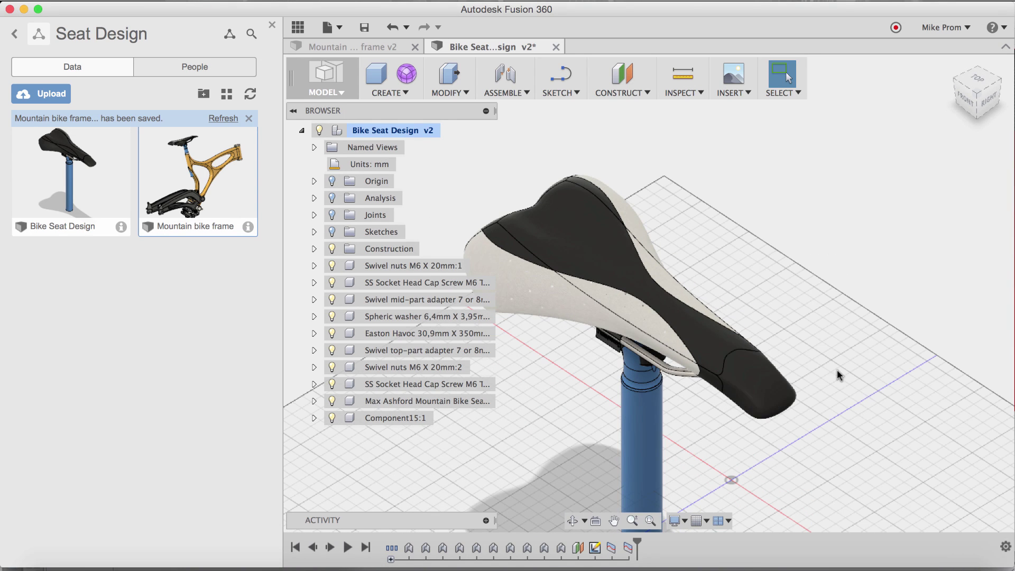
# - Save Bike Seat Design as a new version with description 'Changed Length'
pyautogui.click(365, 28)
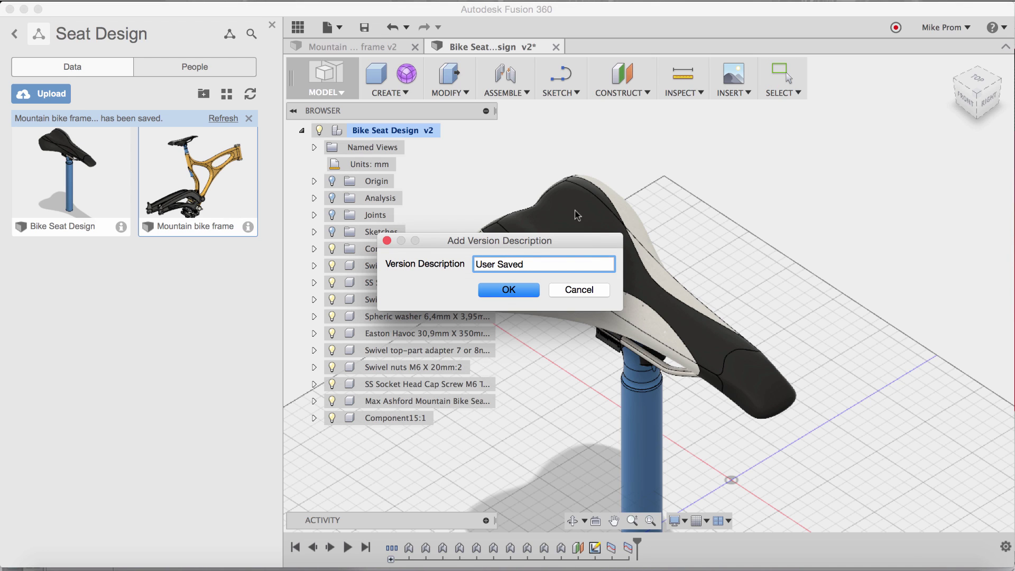
pyautogui.moveTo(558, 264); pyautogui.dragTo(397, 267)
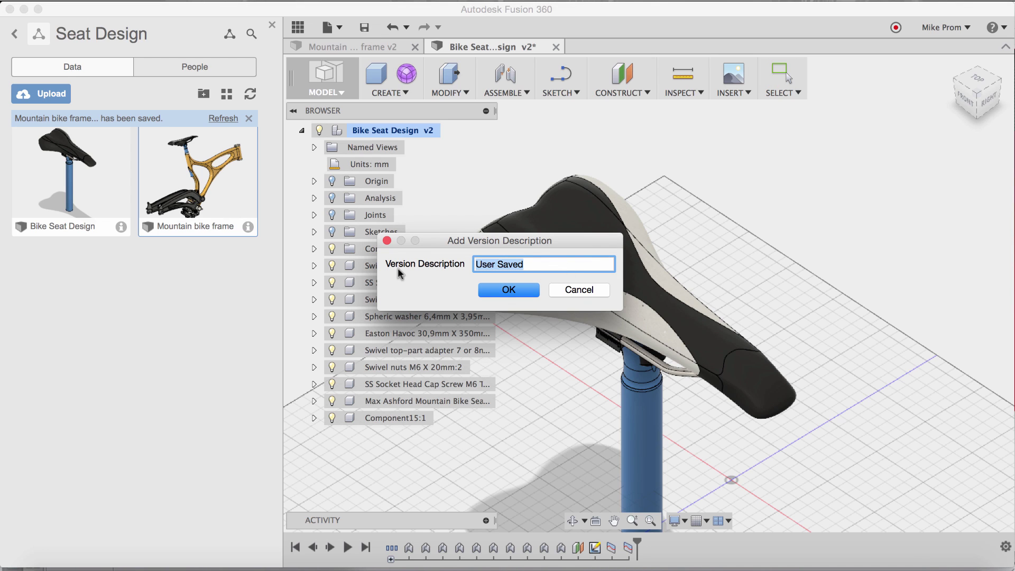
pyautogui.write('Changed Length')
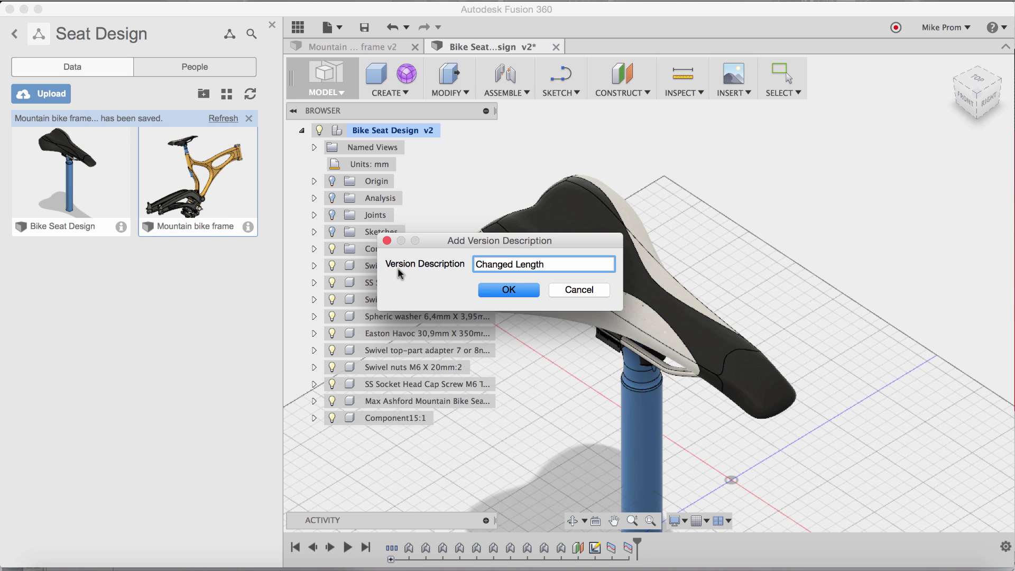
pyautogui.click(504, 288)
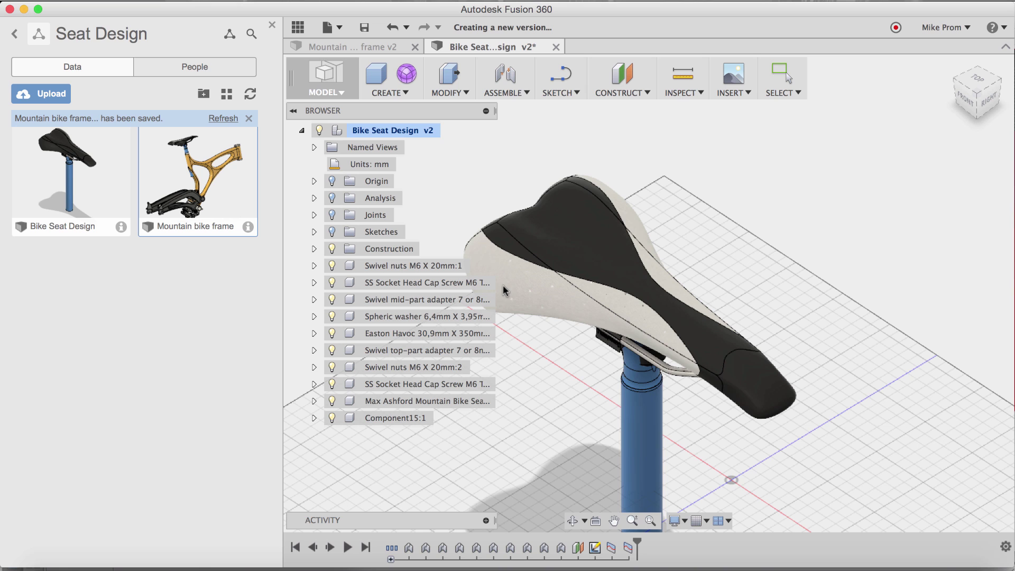
# - Close the seat design, return to the Mountain bike frame assembly and dismiss the saved-documents notice
pyautogui.click(555, 47)
pyautogui.click(561, 263)
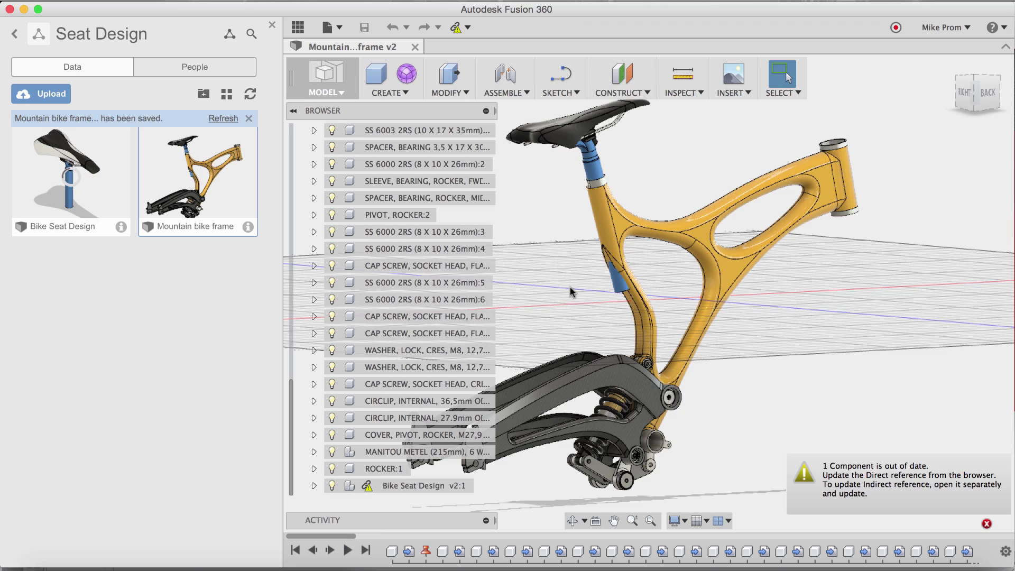
pyautogui.keyDown('shift'); pyautogui.moveTo(807, 354); pyautogui.dragTo(747, 363, button='middle'); pyautogui.keyUp('shift')
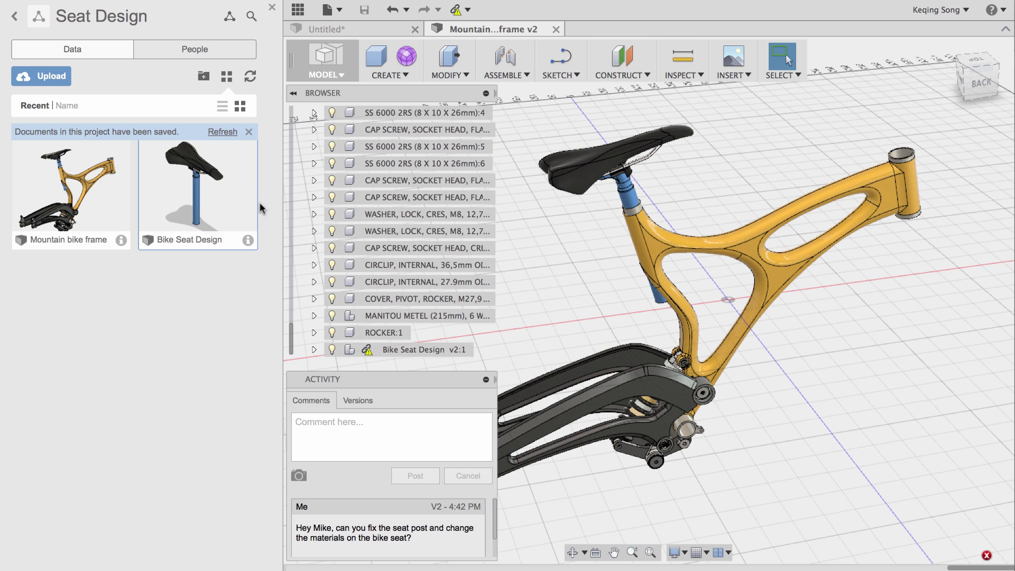
pyautogui.click(222, 132)
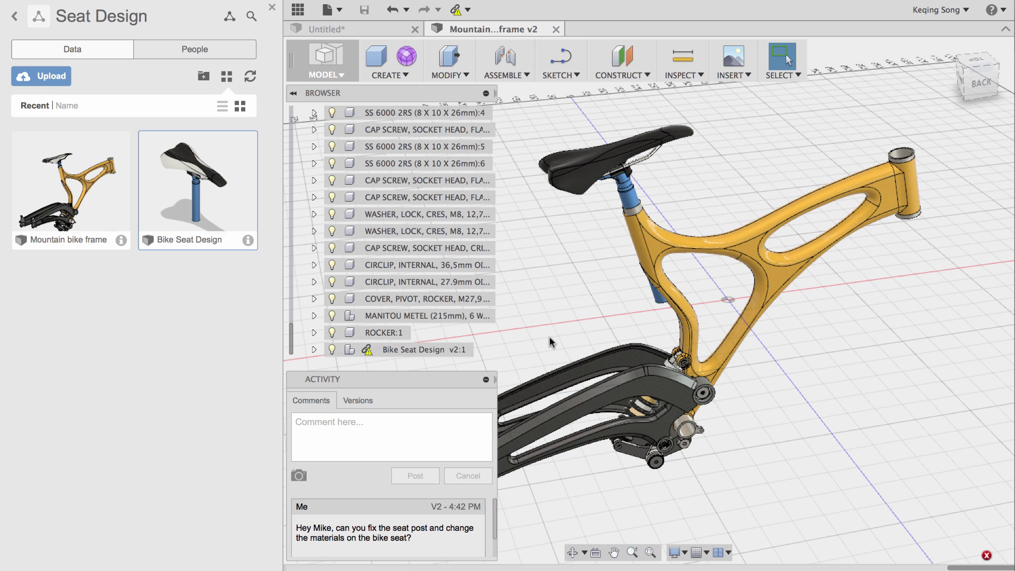
# - Select the out-of-date Bike Seat Design component and reveal its update options
pyautogui.click(409, 351)
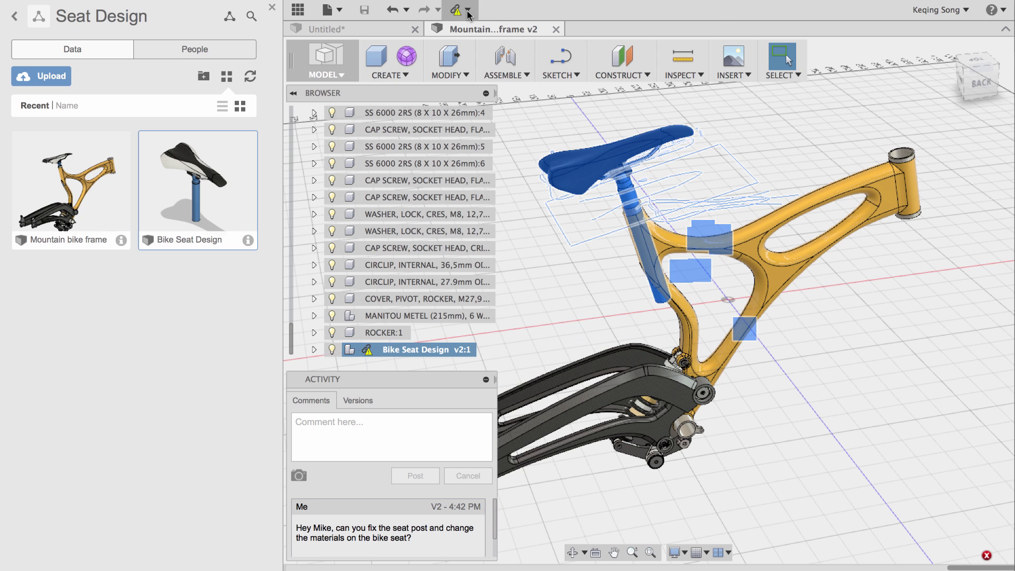
pyautogui.moveTo(458, 13)
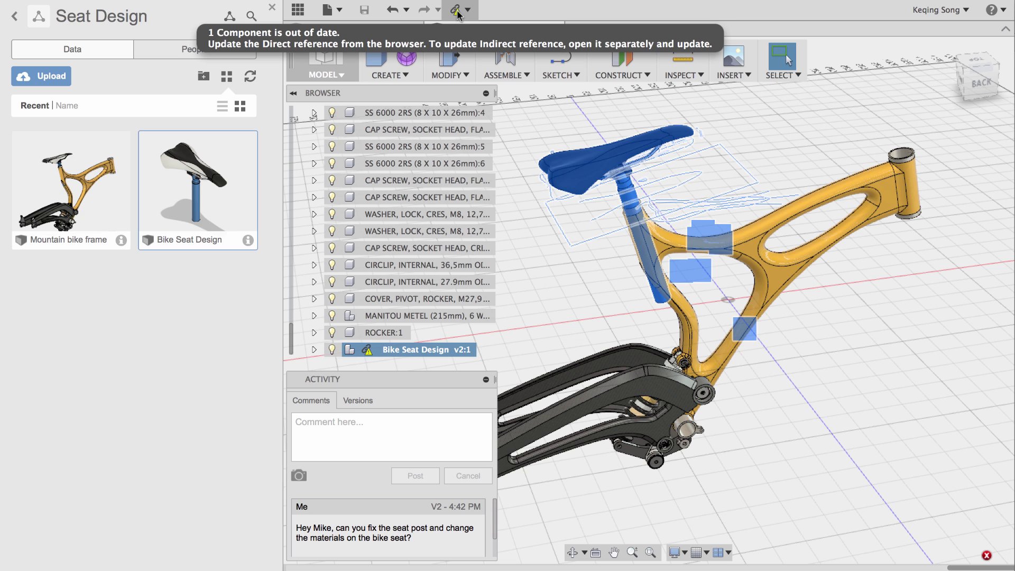
pyautogui.click(467, 11)
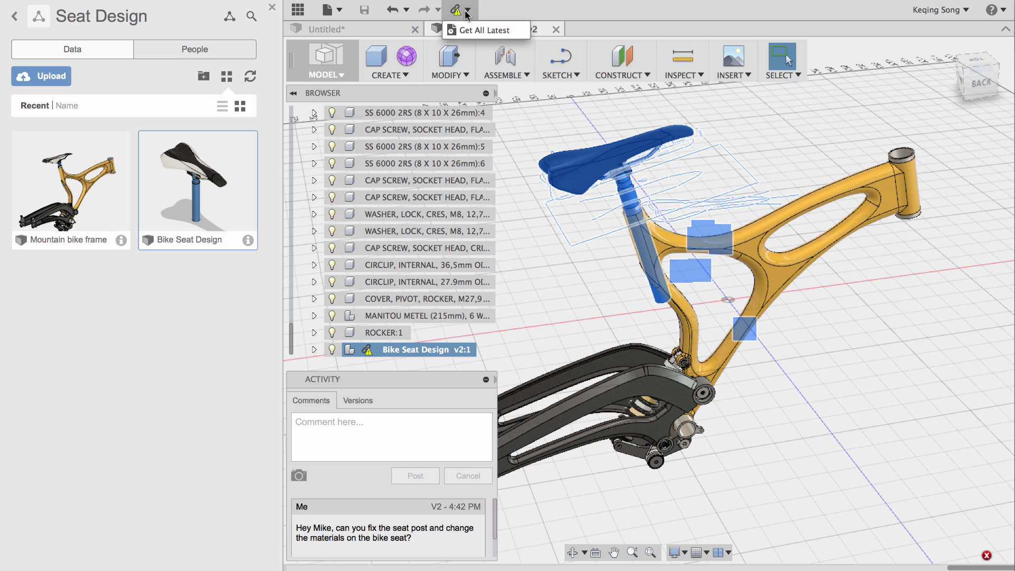
# - Pull in the latest seat design v3 and orbit the bike to inspect the white and black seat on its shorter post
pyautogui.click(482, 32)
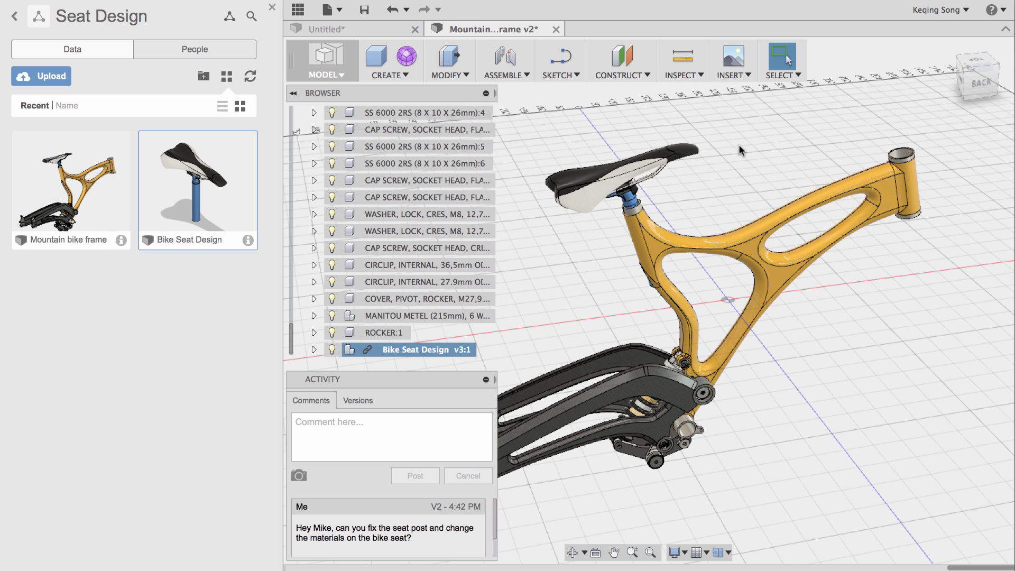
pyautogui.keyDown('shift'); pyautogui.moveTo(752, 180); pyautogui.dragTo(880, 265, button='middle'); pyautogui.keyUp('shift')
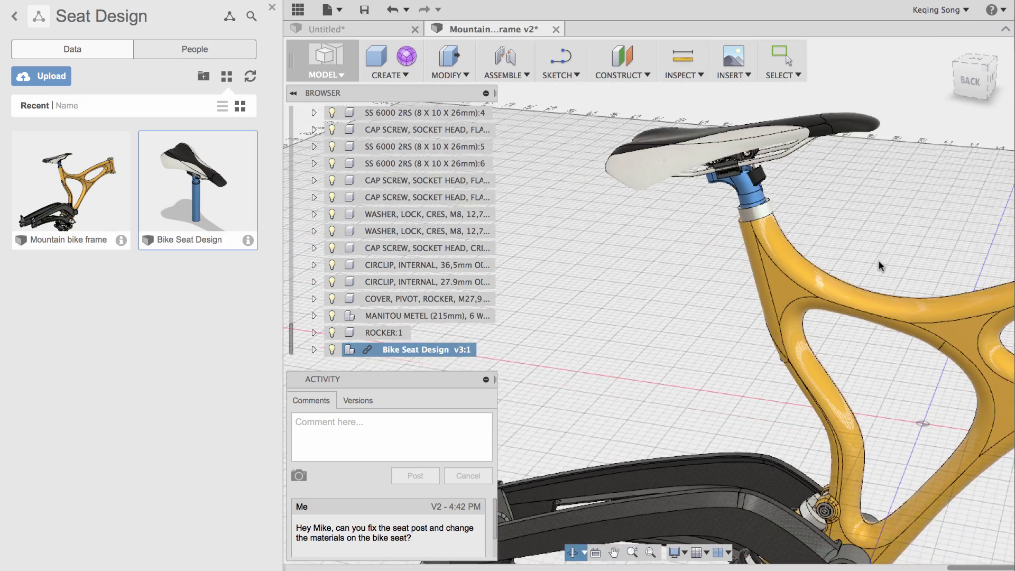
pyautogui.scroll(-5, 845, 259)
pyautogui.keyDown('shift'); pyautogui.moveTo(777, 227); pyautogui.dragTo(607, 299, button='middle'); pyautogui.keyUp('shift')
pyautogui.scroll(5, 761, 208)
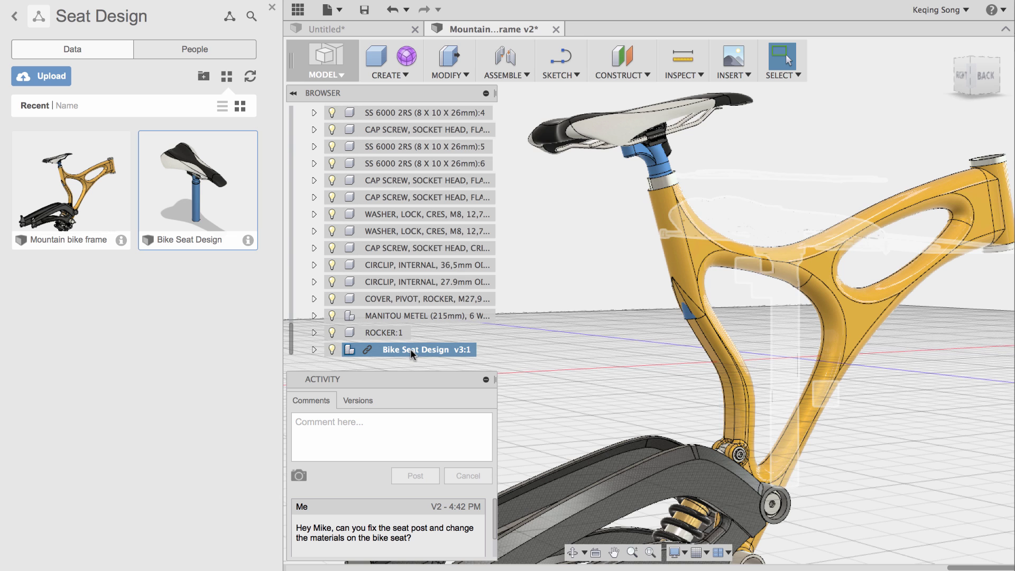
pyautogui.scroll(-5, 573, 344)
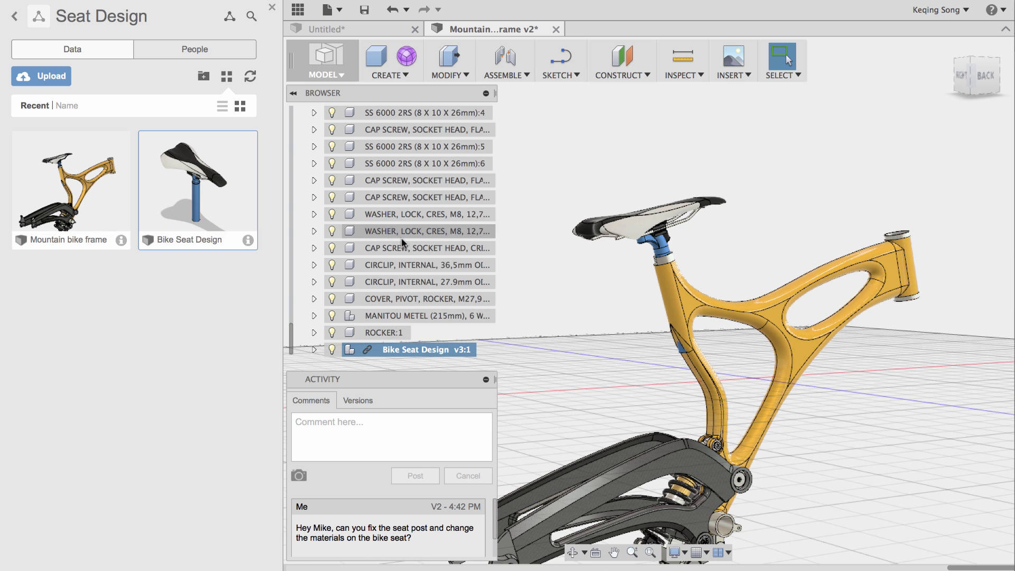
pyautogui.scroll(5, 401, 237)
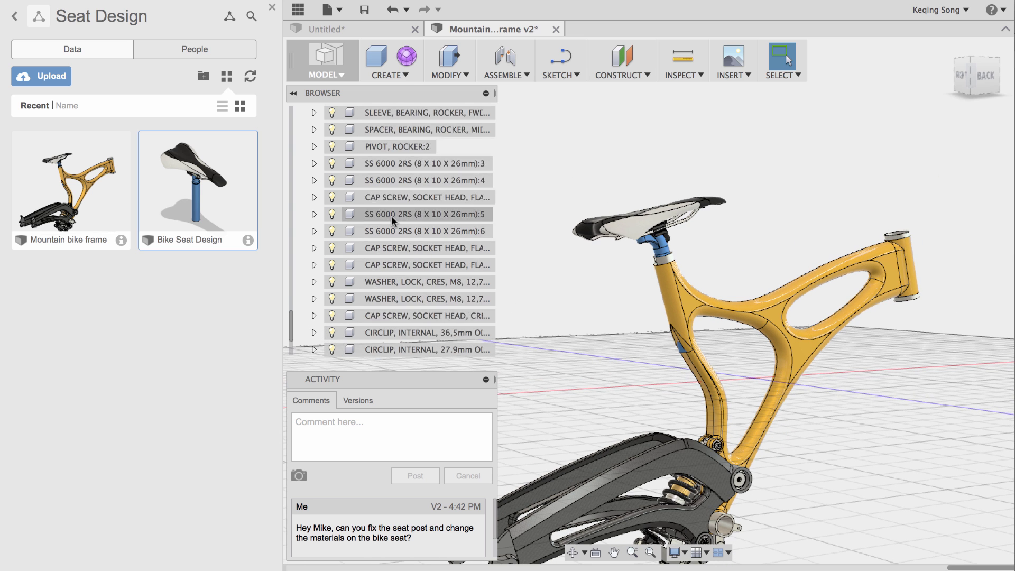
# - Collapse the Activity panel to reveal the frame's joints list, Rev41 through Rigid49
pyautogui.click(485, 380)
pyautogui.scroll(10, 399, 263)
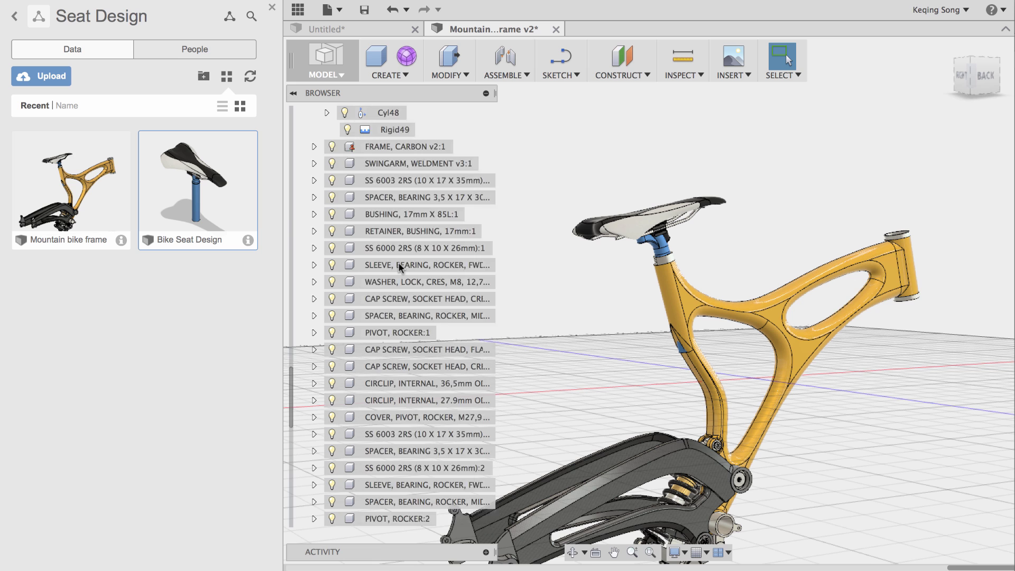
pyautogui.scroll(5, 399, 267)
# - Edit joint Rigid49 into a Slider joint with a 50 mm offset
pyautogui.click(391, 248)
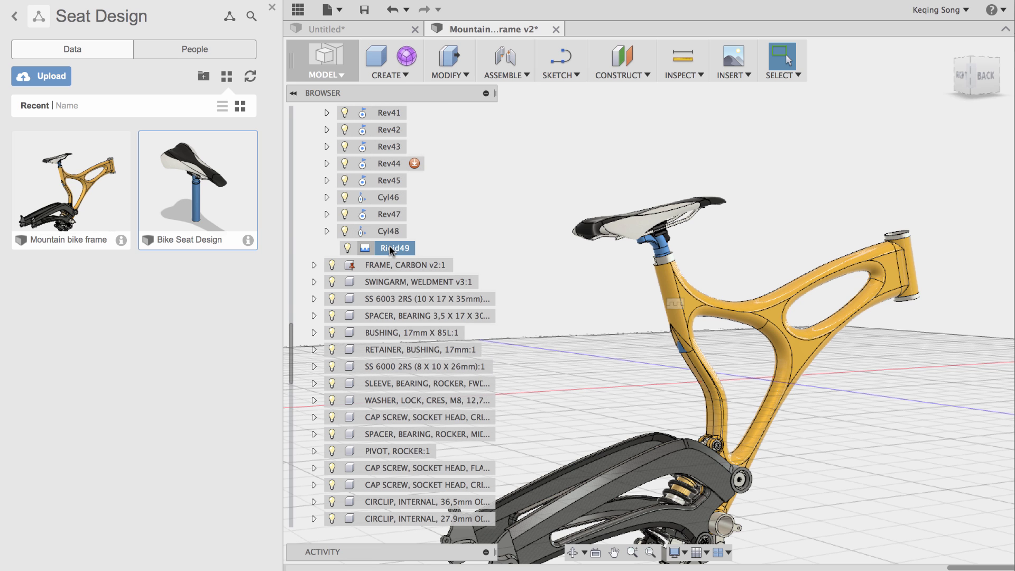
pyautogui.rightClick(389, 247)
pyautogui.click(415, 269)
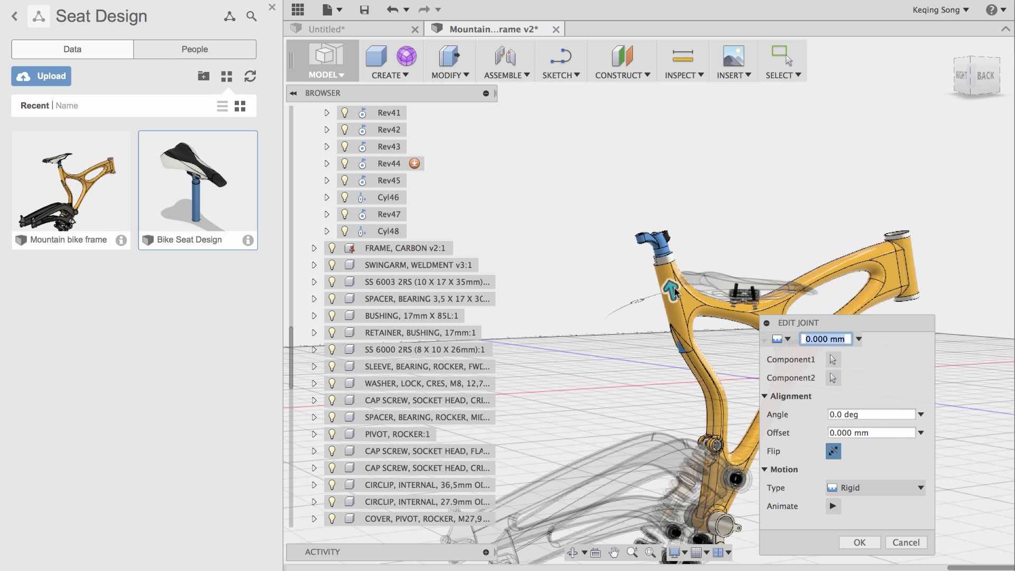
pyautogui.moveTo(671, 288); pyautogui.dragTo(667, 266)
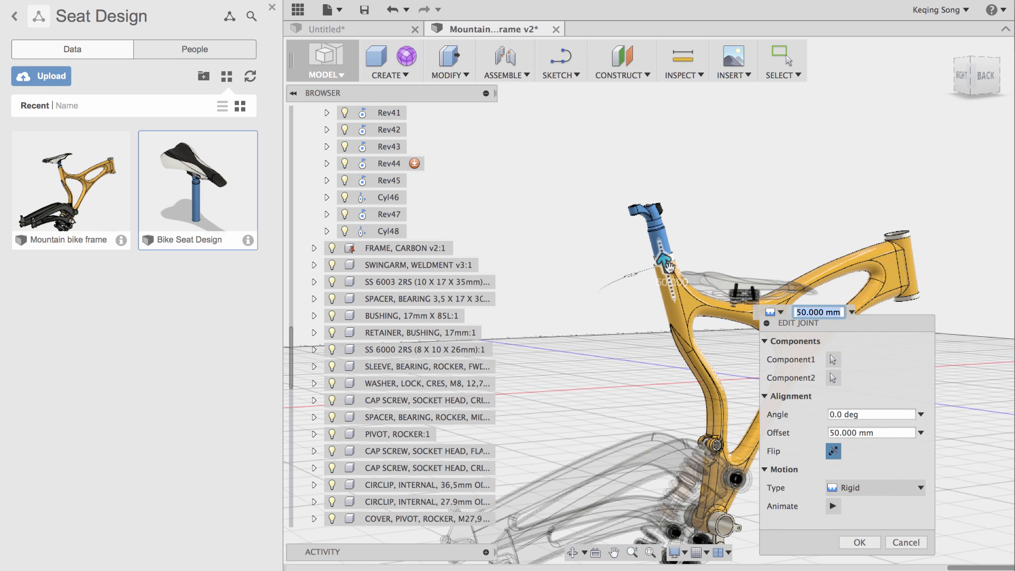
pyautogui.click(867, 487)
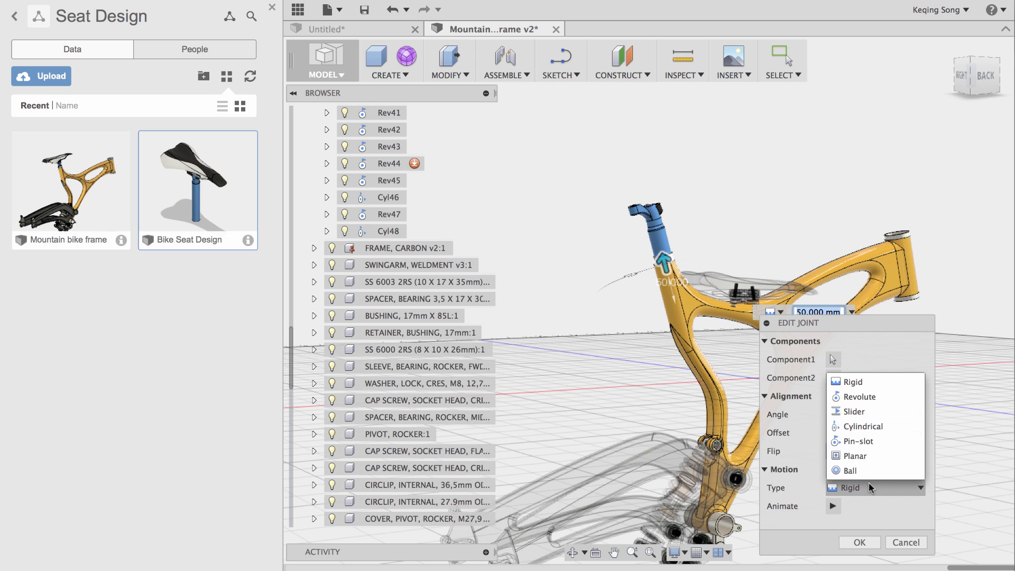
pyautogui.click(870, 411)
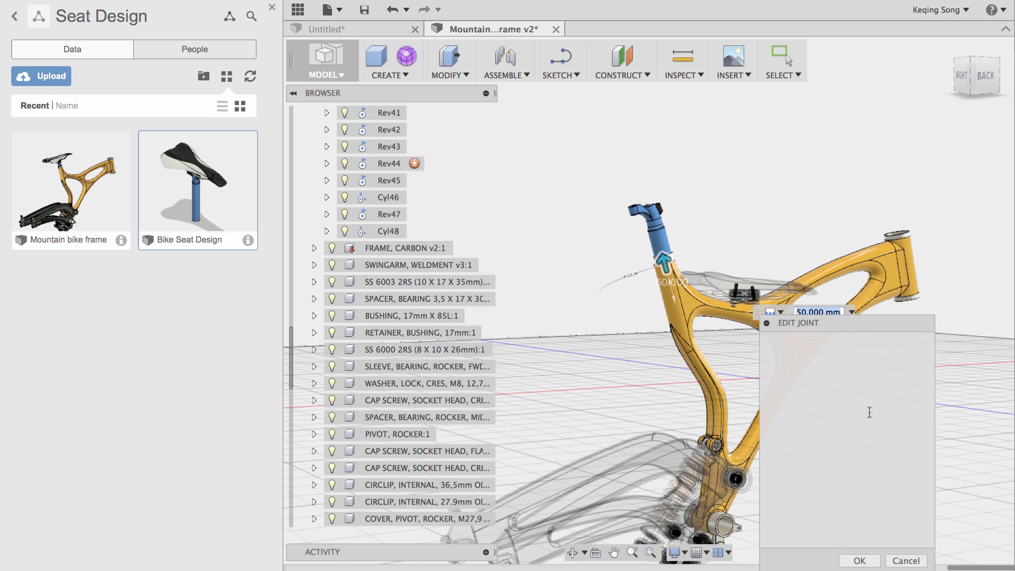
pyautogui.click(860, 561)
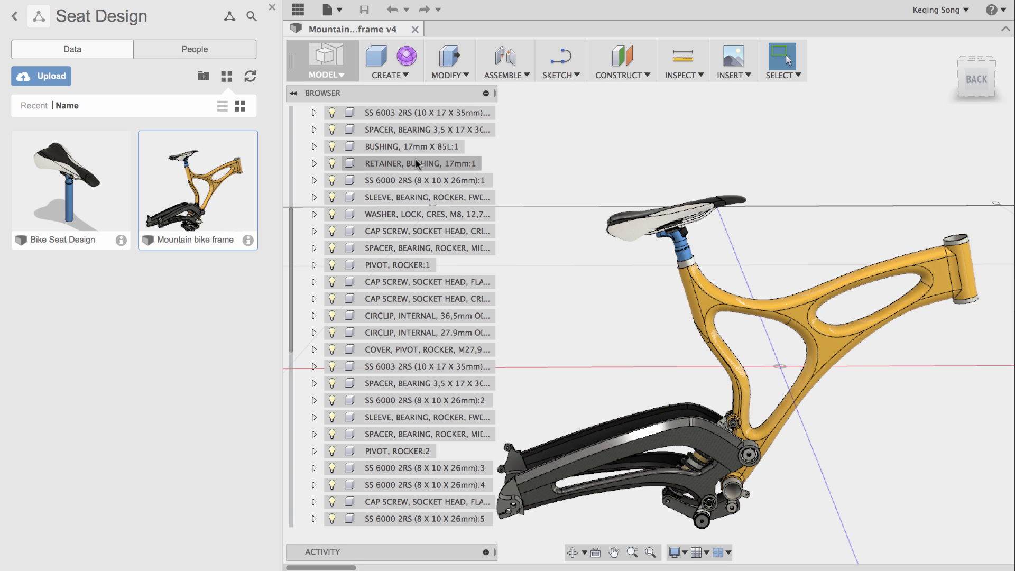
pyautogui.scroll(-1, 401, 291)
pyautogui.scroll(-11, 400, 292)
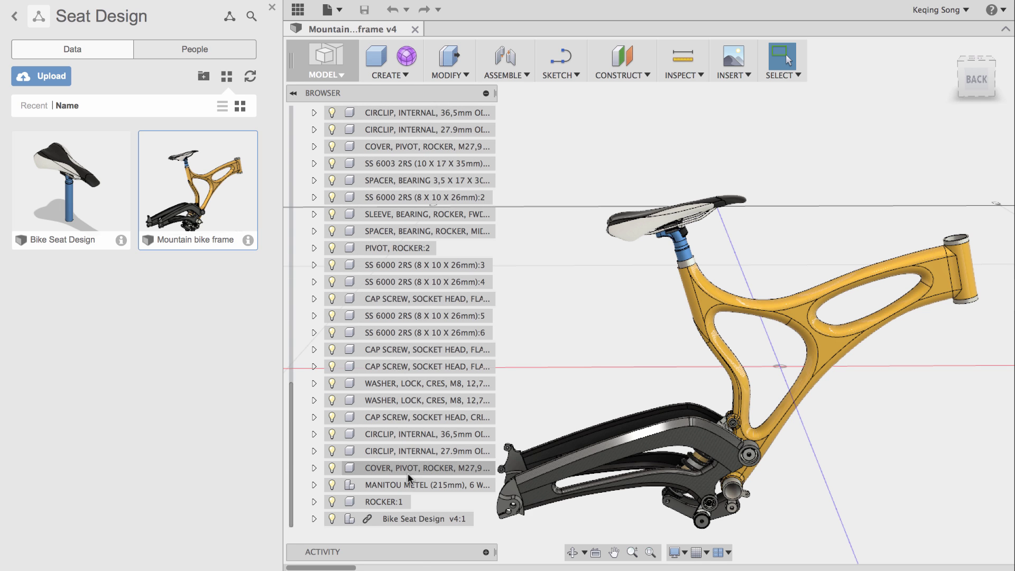
pyautogui.click(420, 520)
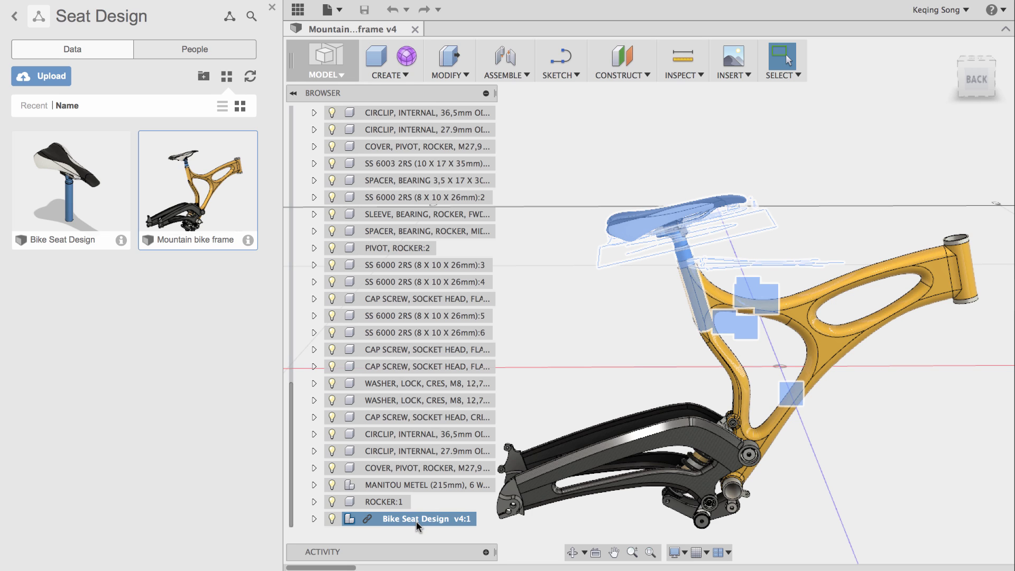
pyautogui.rightClick(416, 521)
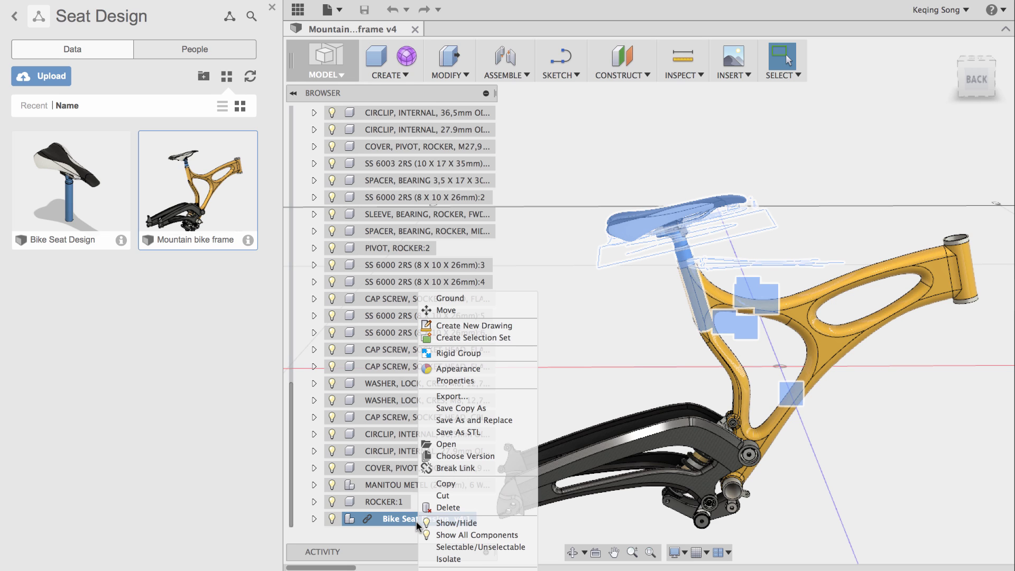
pyautogui.click(467, 455)
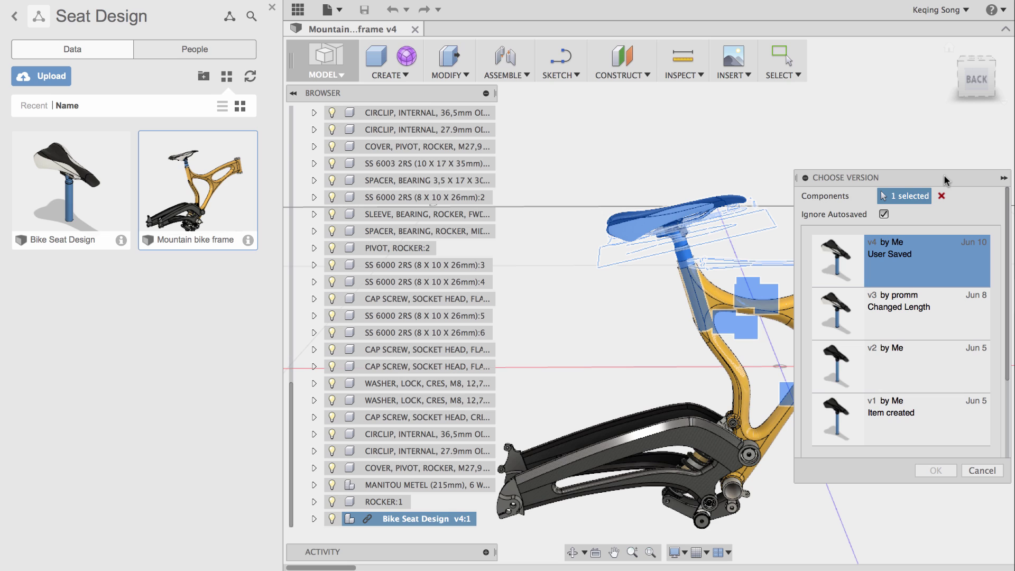
pyautogui.scroll(-2, 940, 328)
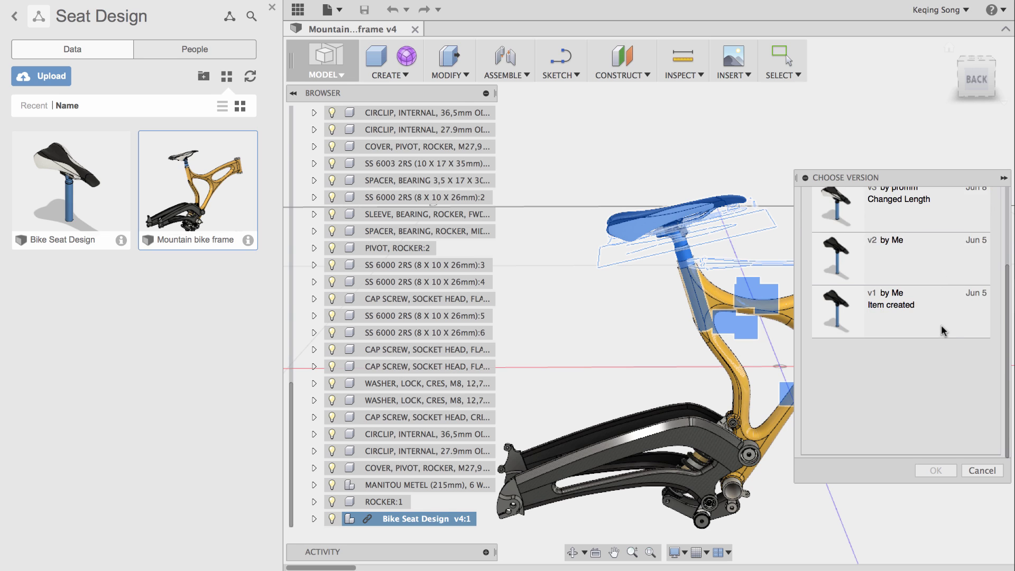
pyautogui.scroll(2, 940, 334)
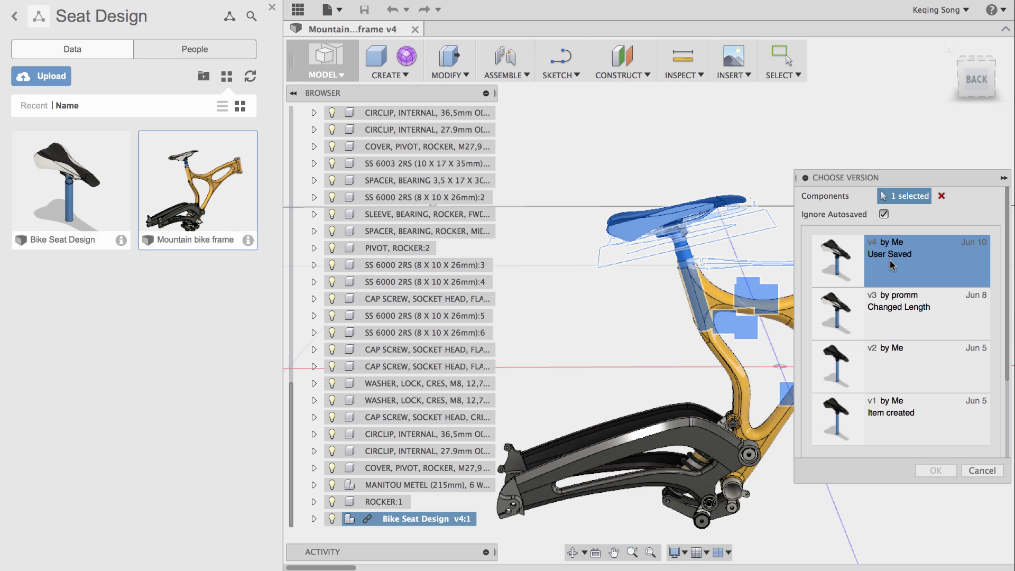
pyautogui.click(975, 470)
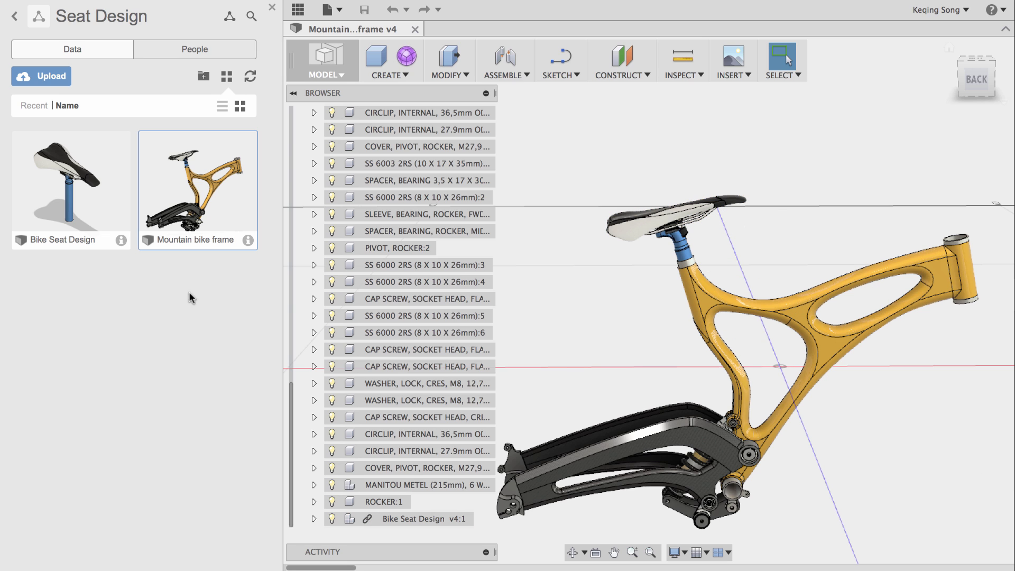
# - Show the Mountain bike frame card's details in the Data panel
pyautogui.click(248, 241)
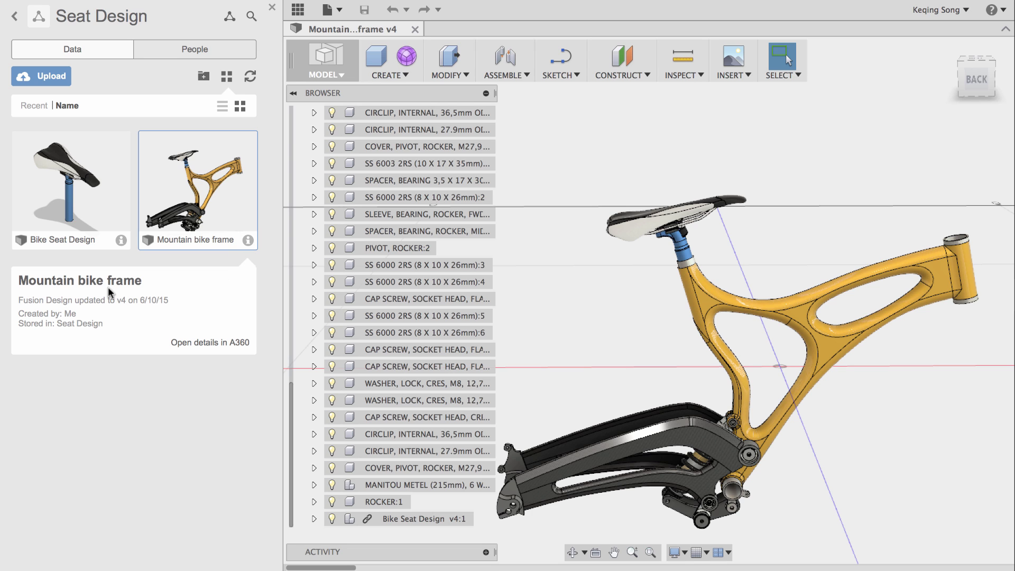